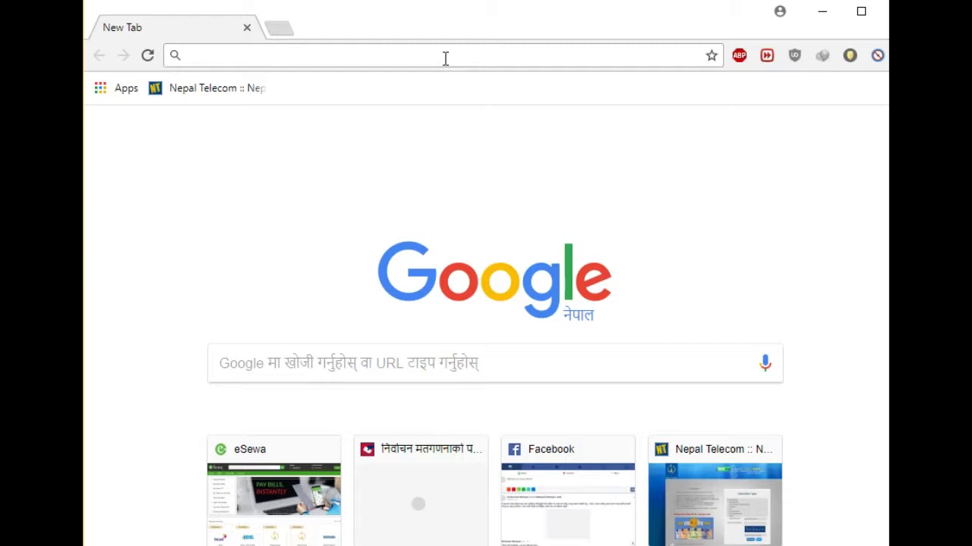
- Search the web for "samsung usb driver"
{"action": "left_click", "coordinate": [446, 58]}
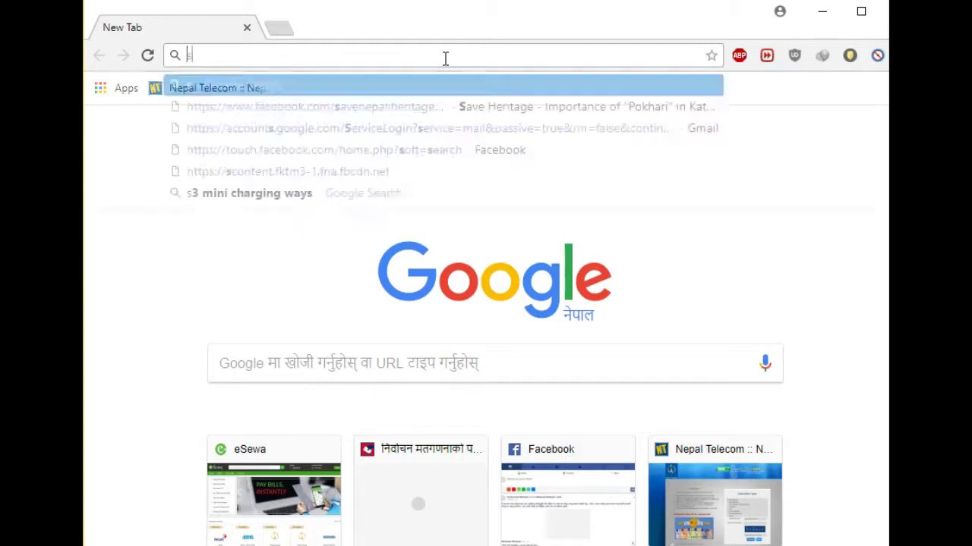
{"action": "type", "text": "samsun"}
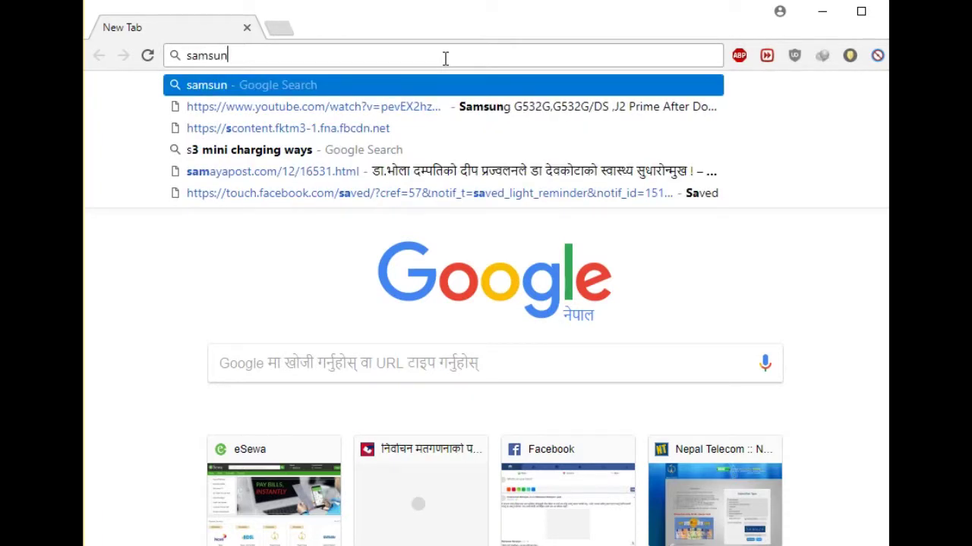
{"action": "type", "text": "g usb "}
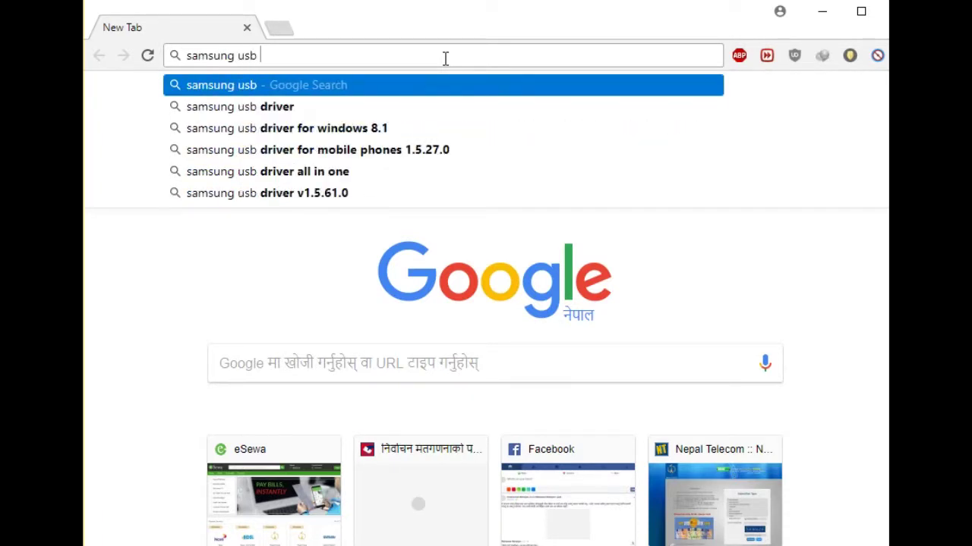
{"action": "type", "text": "driver"}
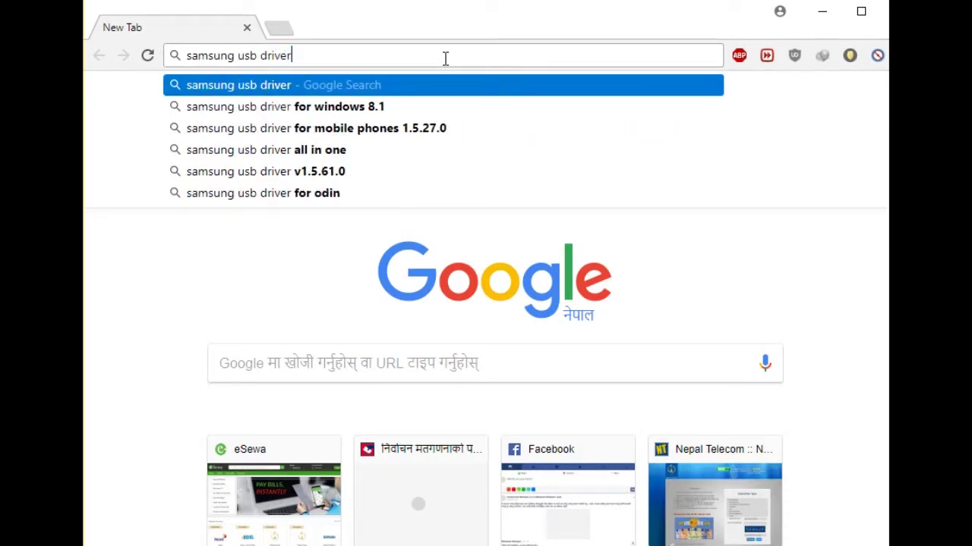
{"action": "key", "text": "Return"}
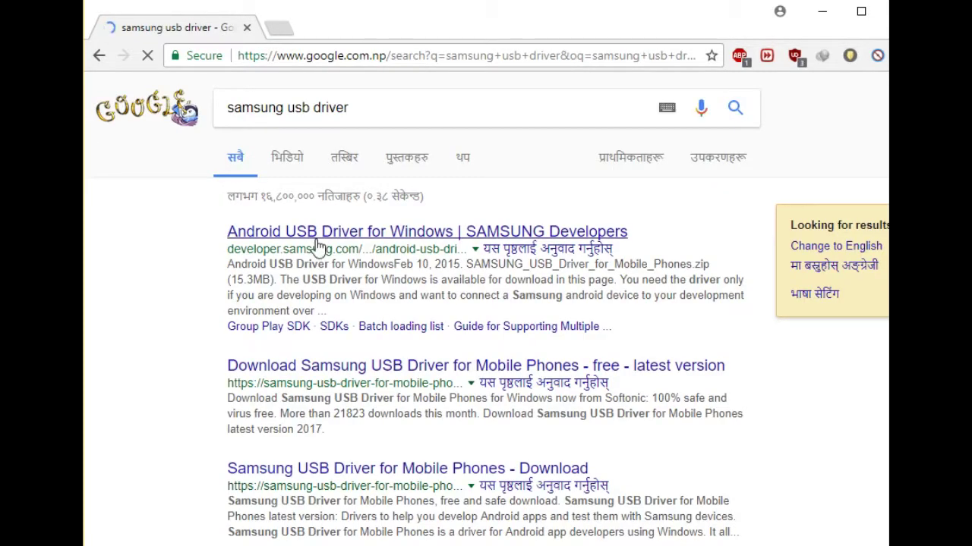
- Open Samsung Developers' Android USB Driver for Windows page and start downloading SAMSUNG_USB_Driver_for_Mobile_Phones.zip
{"action": "left_click", "coordinate": [318, 238]}
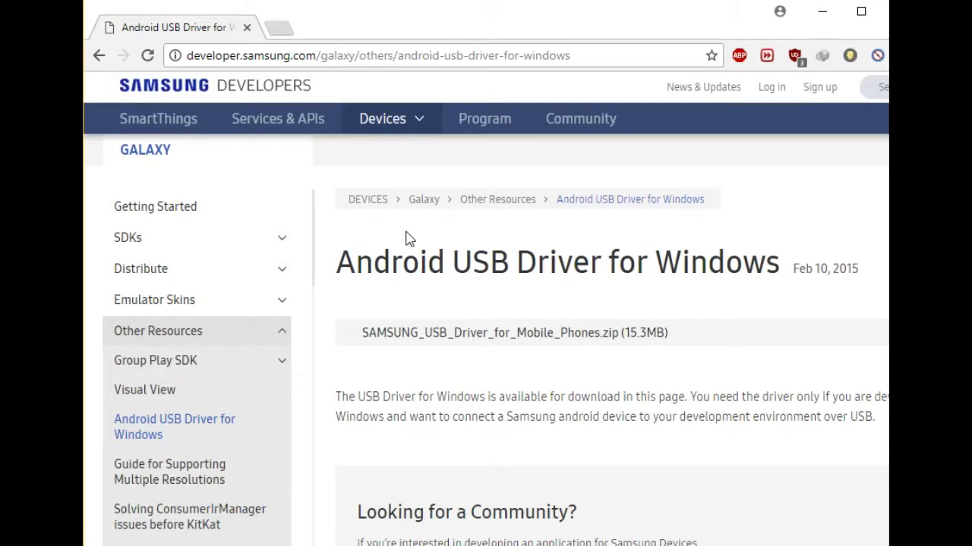
{"action": "left_click", "coordinate": [448, 338]}
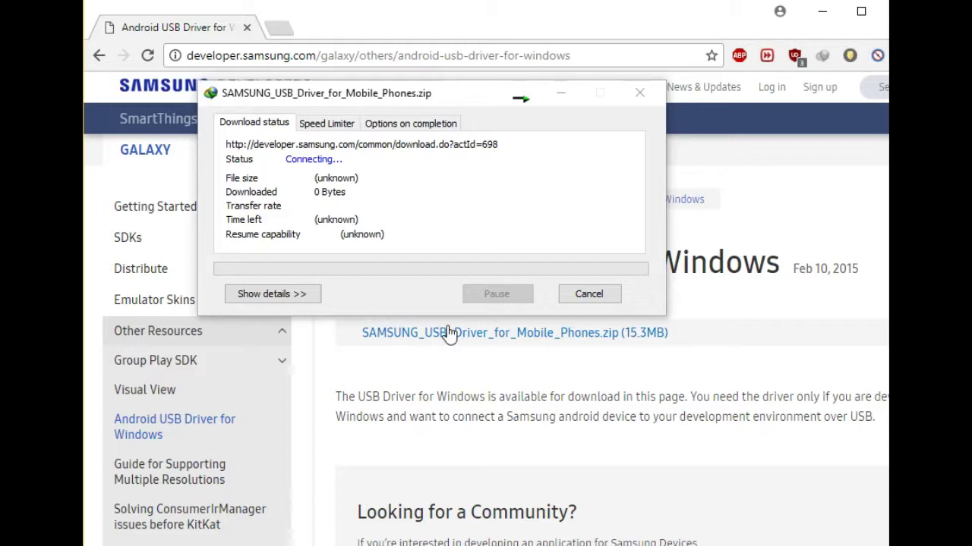
{"action": "left_click", "coordinate": [661, 334]}
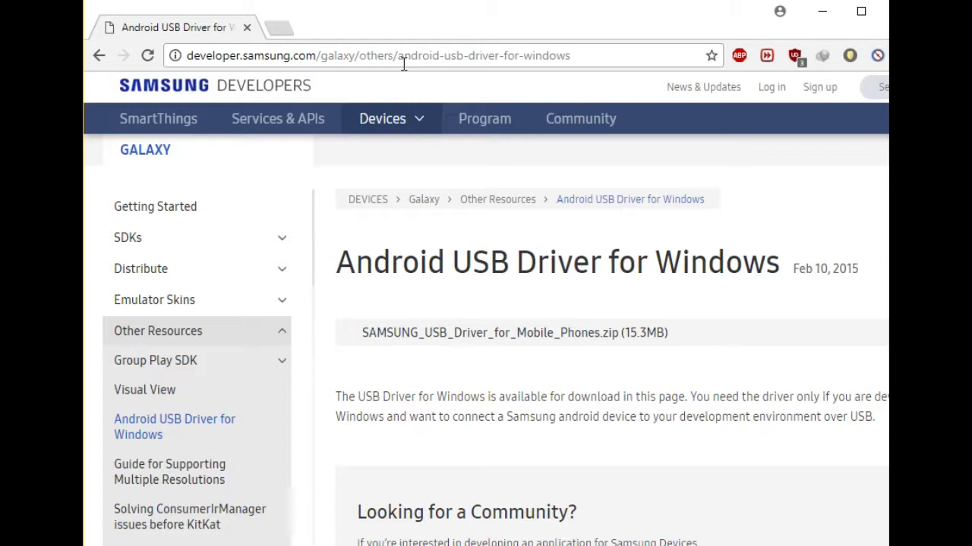
- Search the web for "odin download" and open the droidviews.com result for all Odin versions for Samsung Galaxy devices
{"action": "left_click", "coordinate": [404, 65]}
{"action": "type", "text": "odi"}
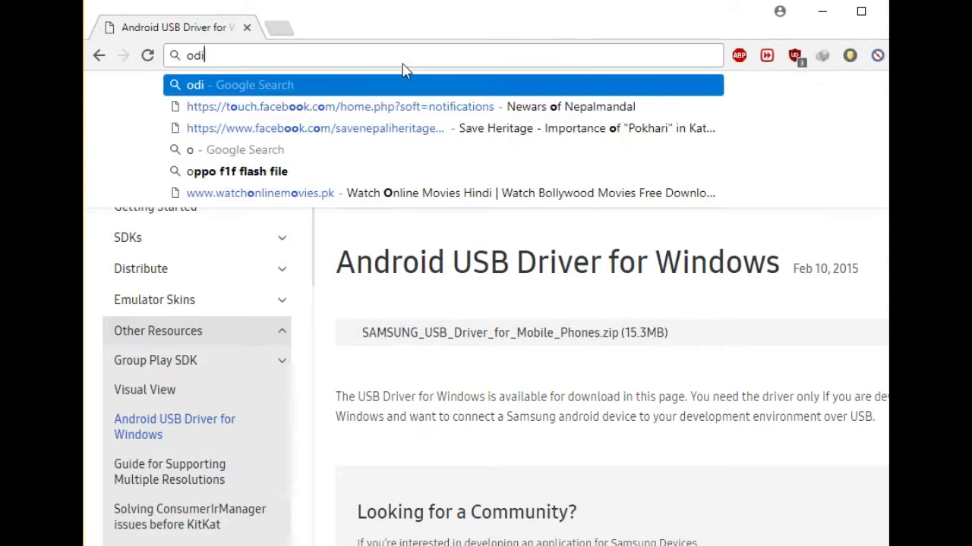
{"action": "type", "text": "n download"}
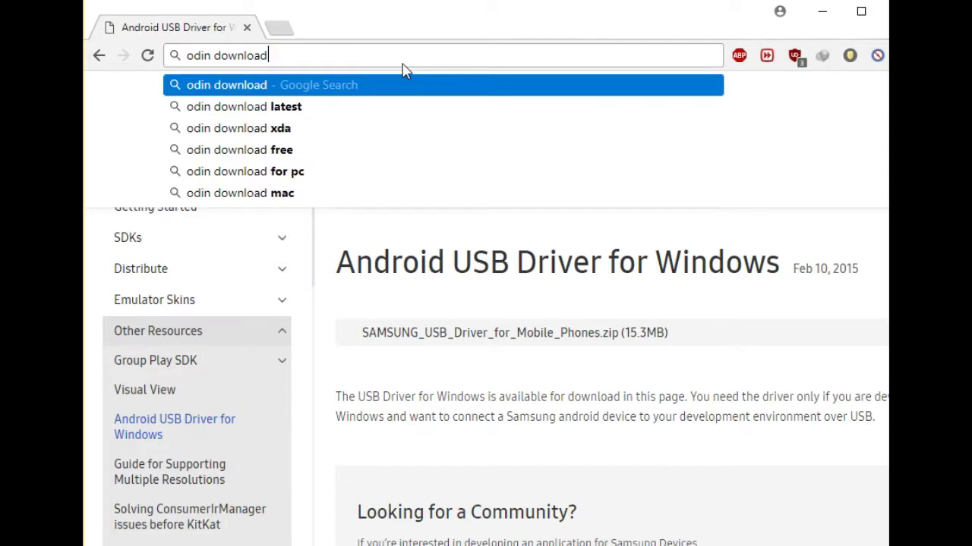
{"action": "key", "text": "Return"}
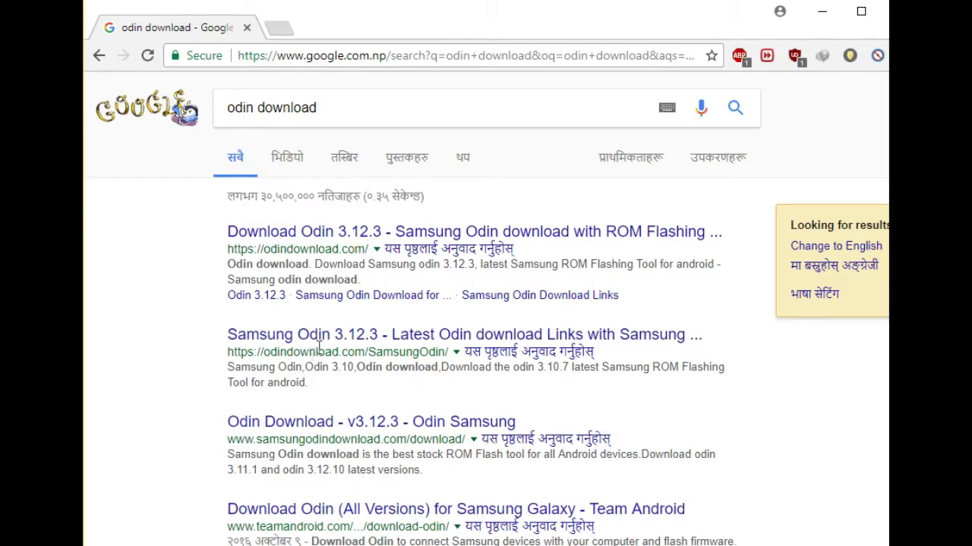
{"action": "scroll", "coordinate": [335, 339], "scroll_direction": "down", "scroll_amount": 1}
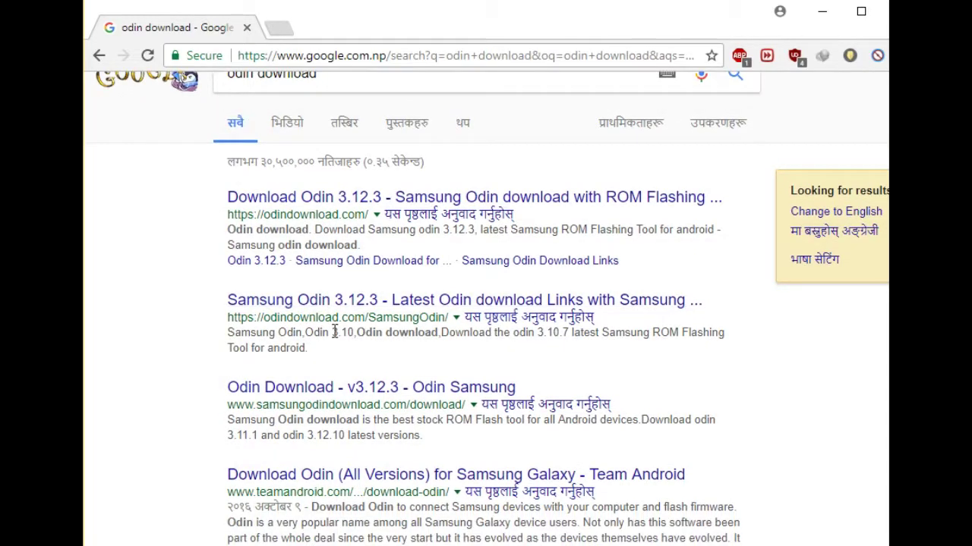
{"action": "scroll", "coordinate": [297, 510], "scroll_direction": "down", "scroll_amount": 5}
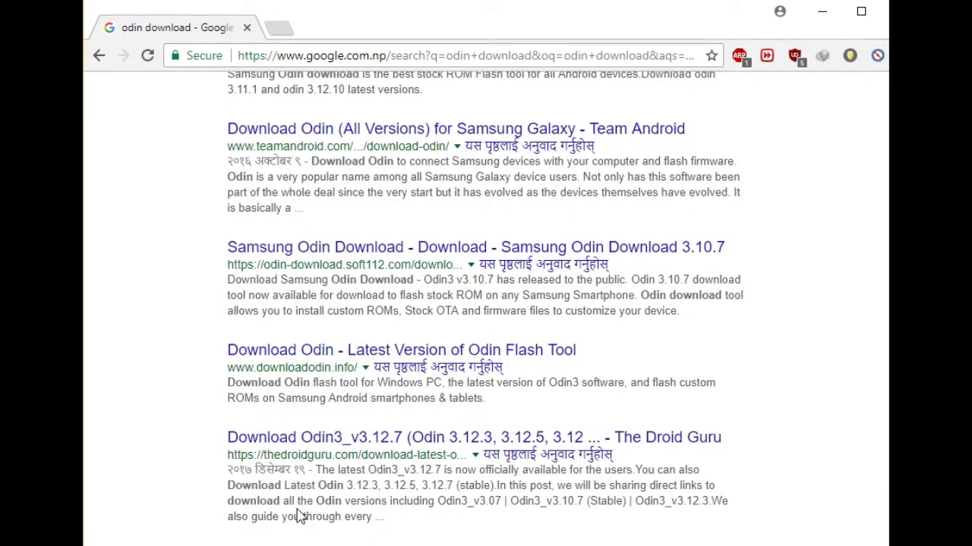
{"action": "scroll", "coordinate": [298, 516], "scroll_direction": "down", "scroll_amount": 2}
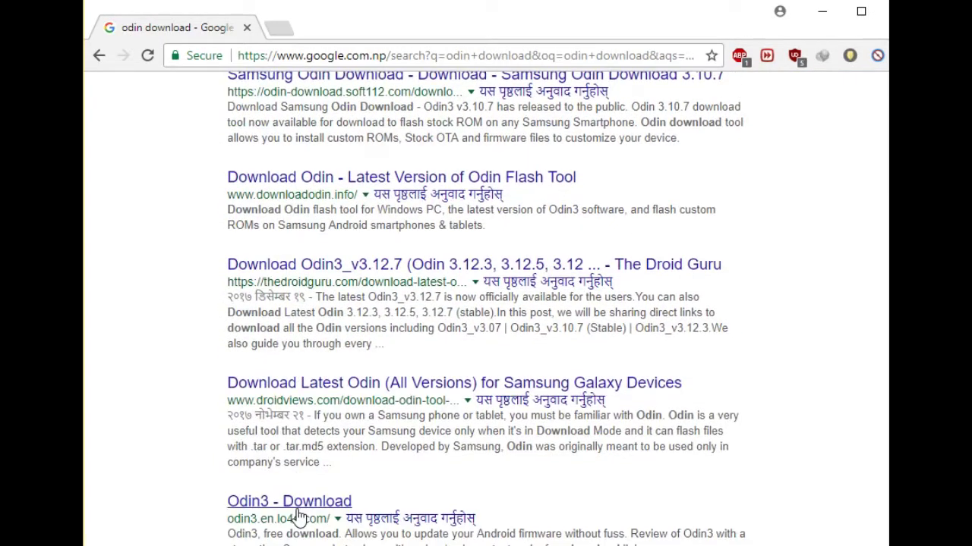
{"action": "left_click", "coordinate": [349, 387]}
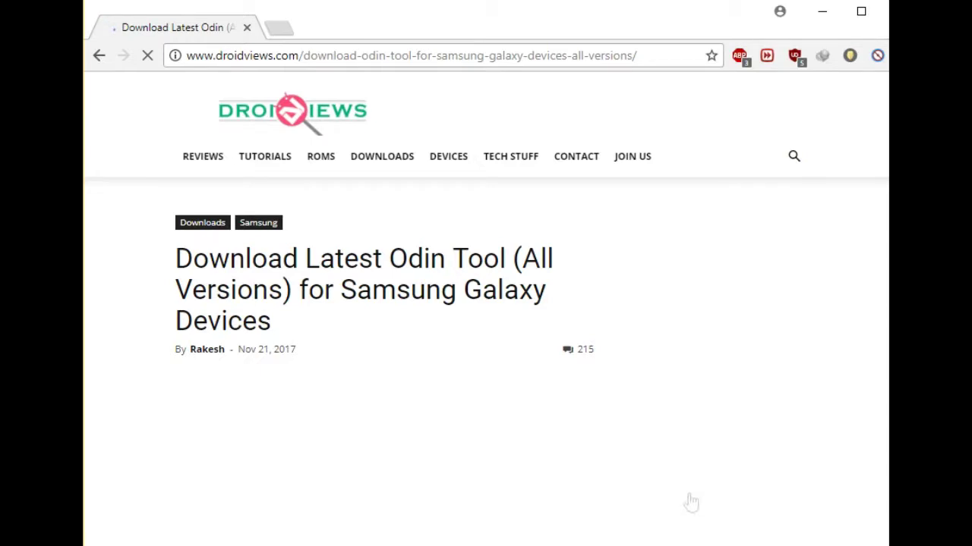
- Look through the article's list of downloadable Odin versions and the firmware each one is recommended for
{"action": "scroll", "coordinate": [690, 503], "scroll_direction": "down", "scroll_amount": 1}
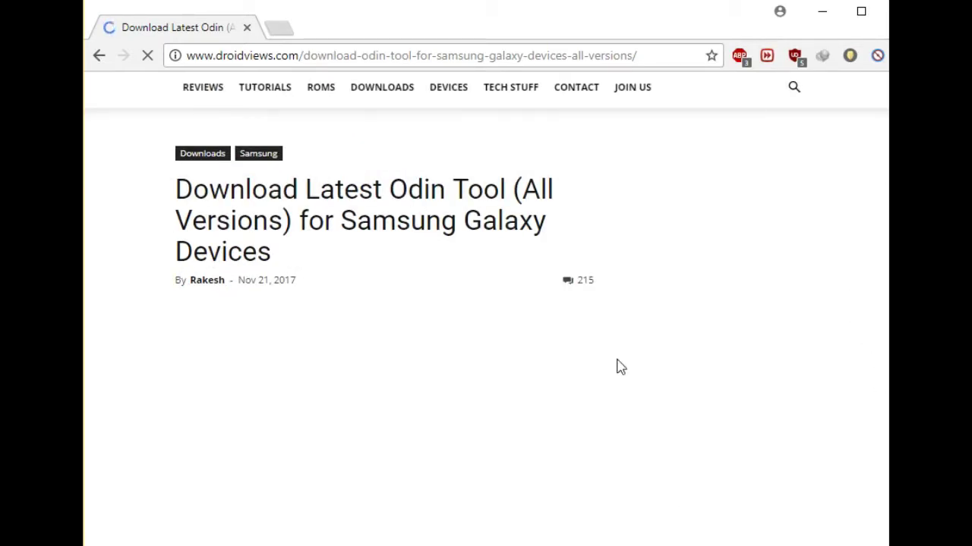
{"action": "scroll", "coordinate": [617, 367], "scroll_direction": "down", "scroll_amount": 1}
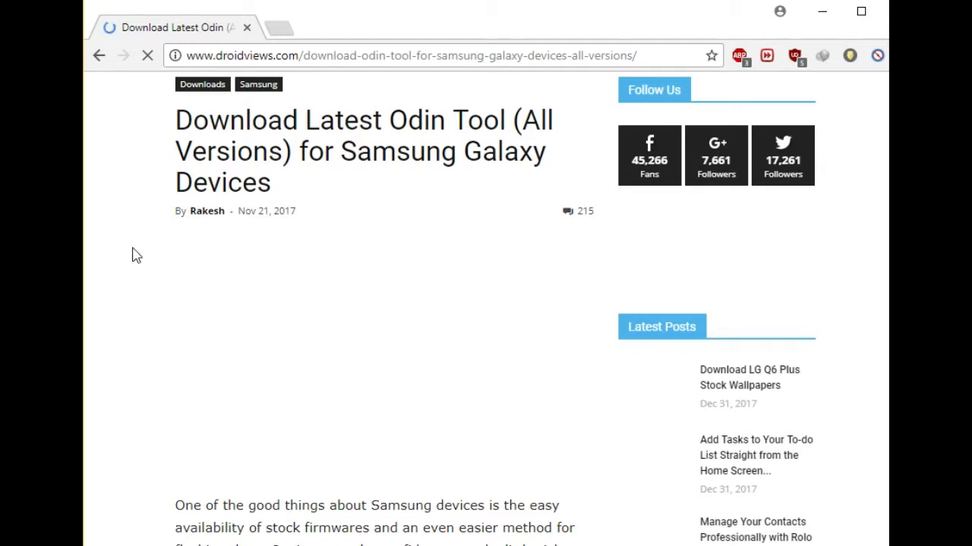
{"action": "scroll", "coordinate": [134, 255], "scroll_direction": "down", "scroll_amount": 3}
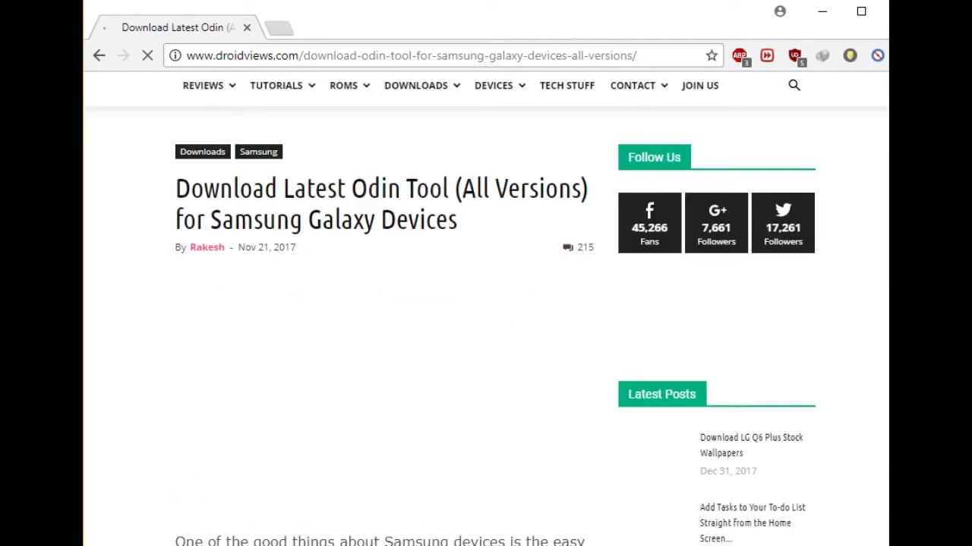
{"action": "scroll", "coordinate": [485, 304], "scroll_direction": "down", "scroll_amount": 9}
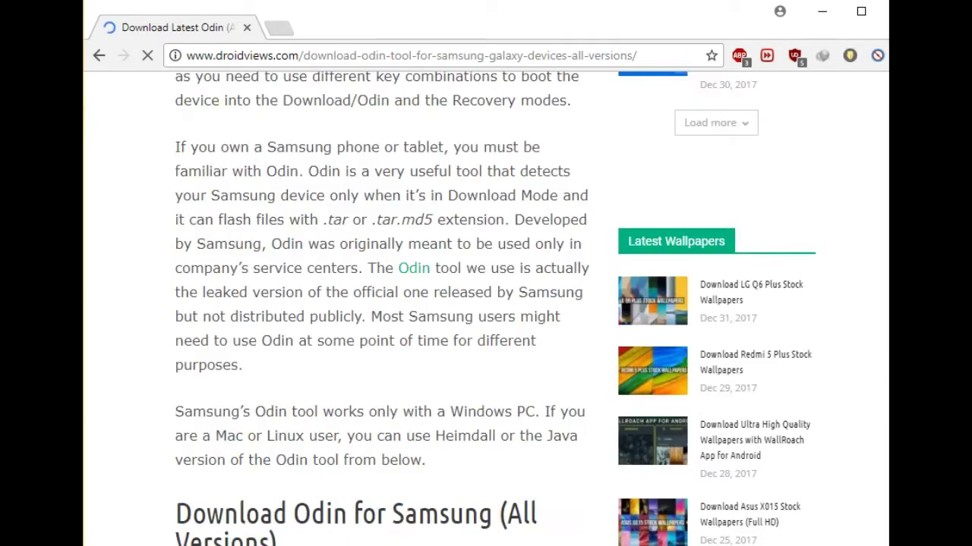
{"action": "scroll", "coordinate": [486, 303], "scroll_direction": "down", "scroll_amount": 5}
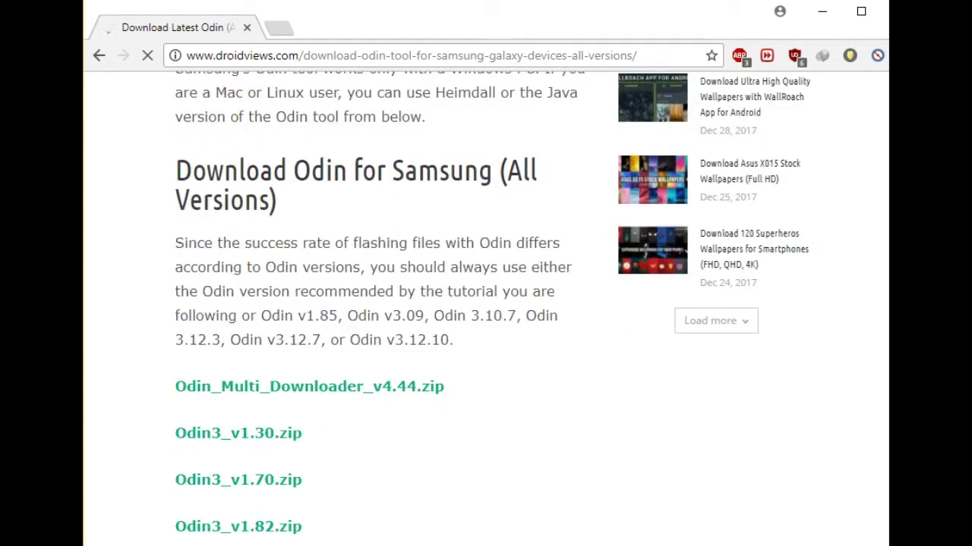
{"action": "scroll", "coordinate": [448, 288], "scroll_direction": "down", "scroll_amount": 7}
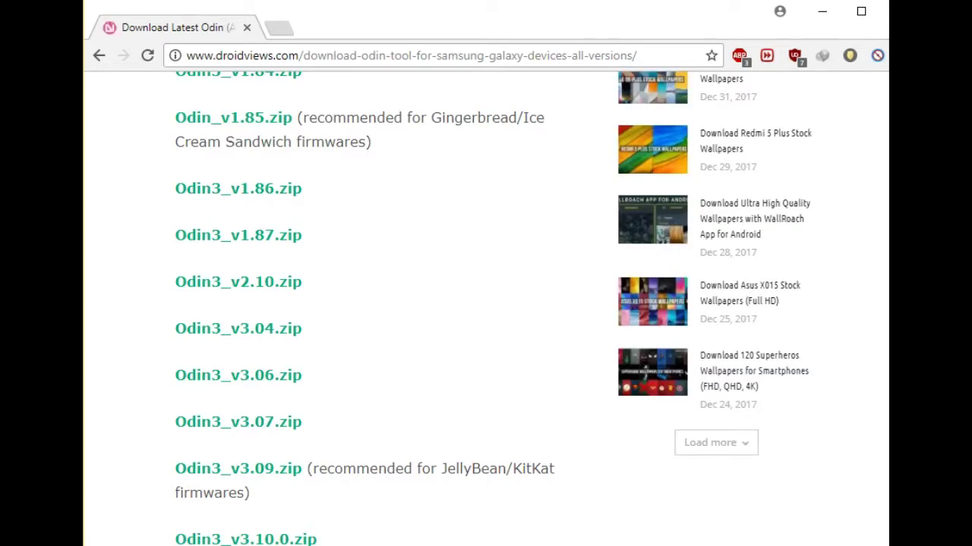
{"action": "scroll", "coordinate": [341, 303], "scroll_direction": "down", "scroll_amount": 6}
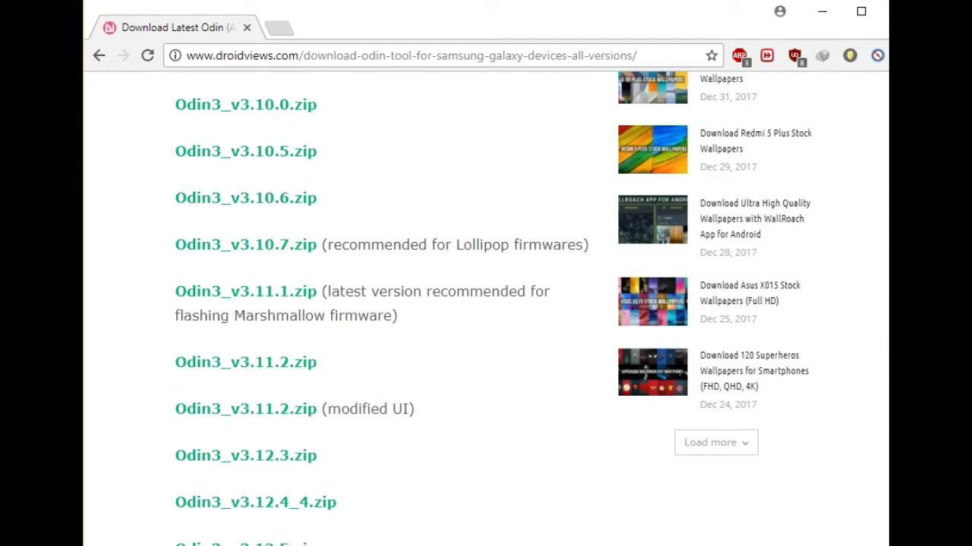
- Search the web for "updato" and open Updato's Samsung Firmware Updates page
{"action": "left_click", "coordinate": [388, 65]}
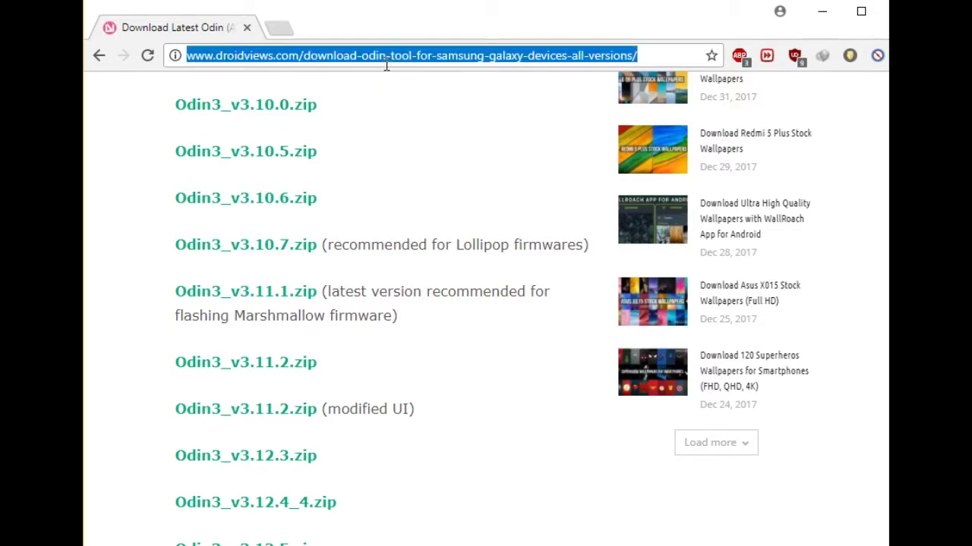
{"action": "type", "text": "updato"}
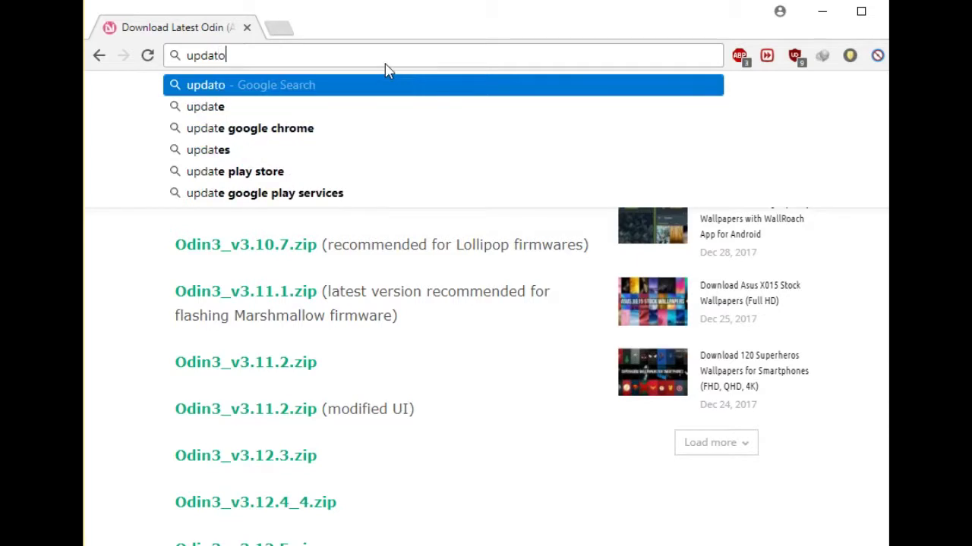
{"action": "key", "text": "Return"}
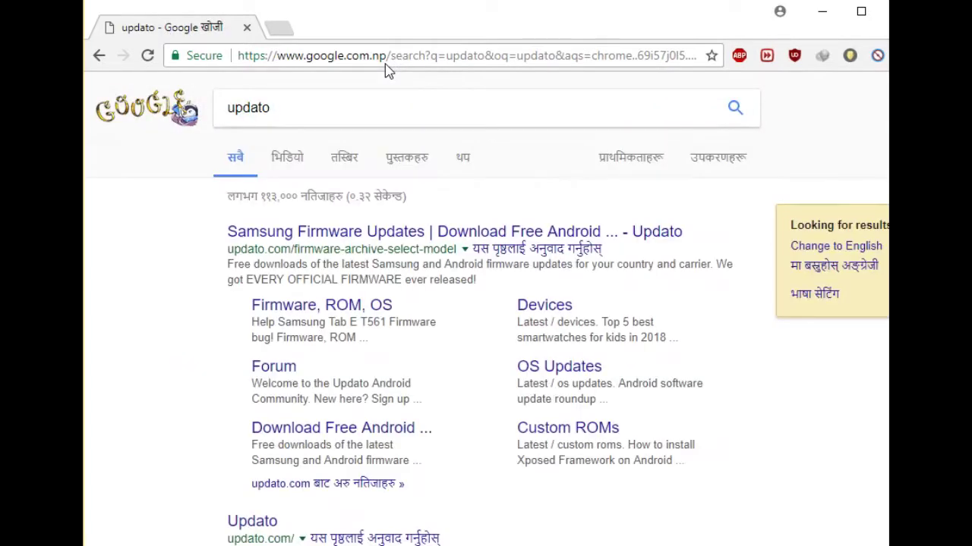
{"action": "left_click", "coordinate": [330, 236]}
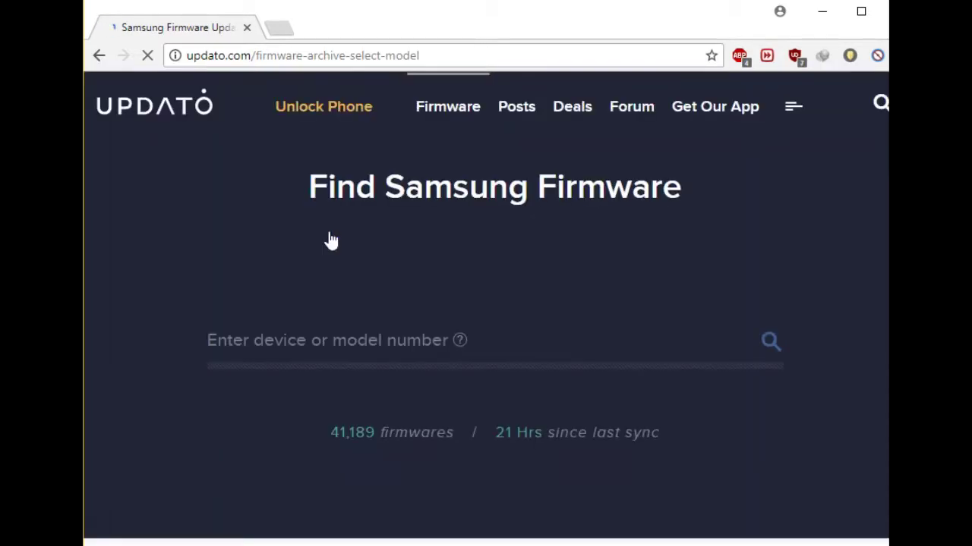
- Search the firmware archive for "j200gu" and choose the SM-J200GU model
{"action": "left_click", "coordinate": [321, 347]}
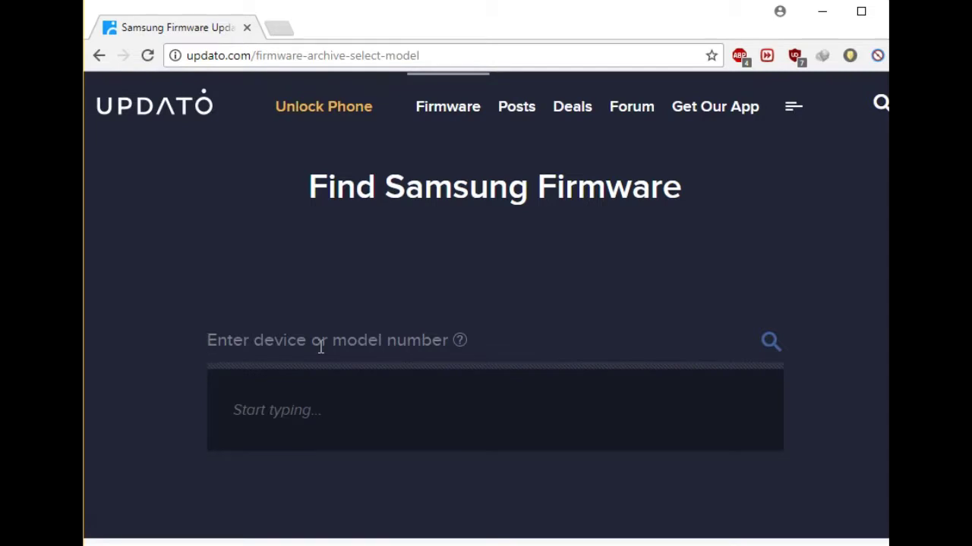
{"action": "type", "text": "j"}
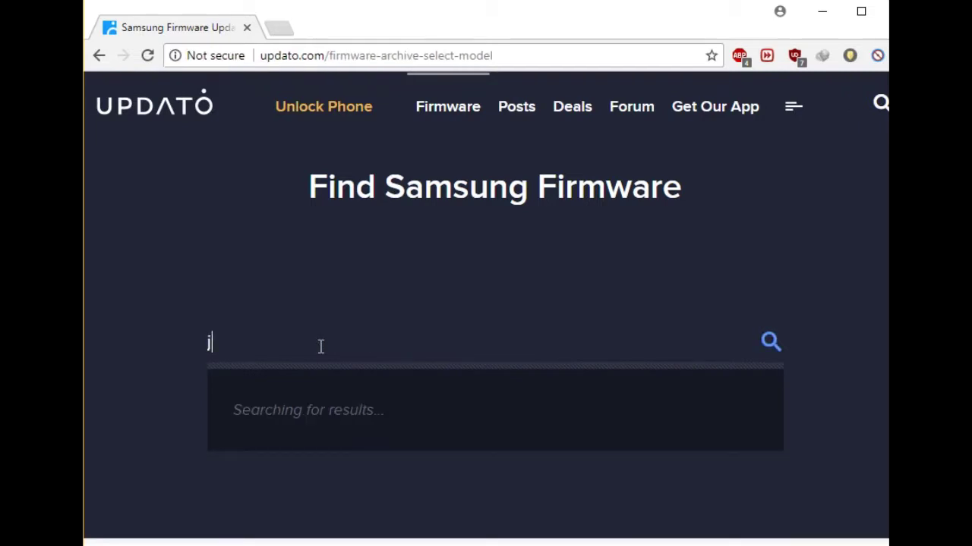
{"action": "type", "text": "200gu"}
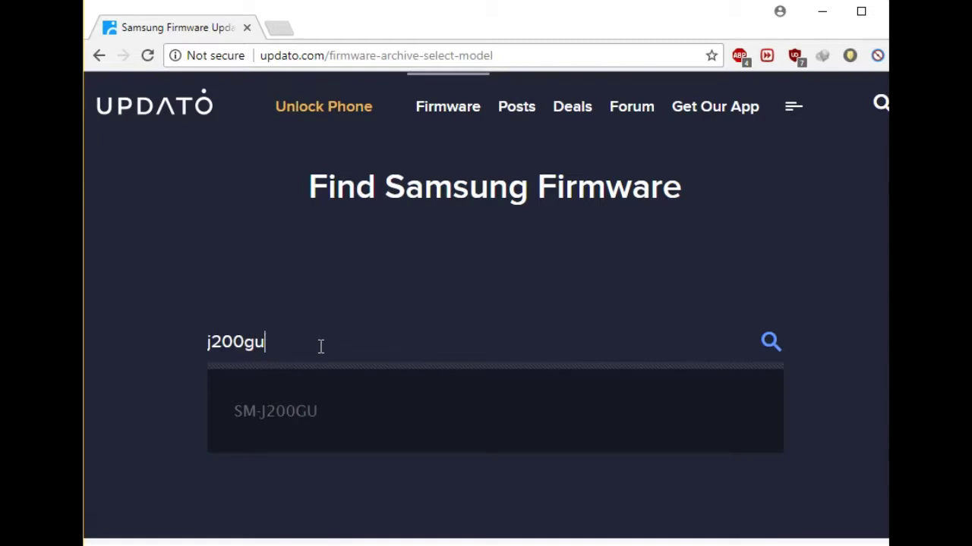
{"action": "left_click", "coordinate": [292, 431]}
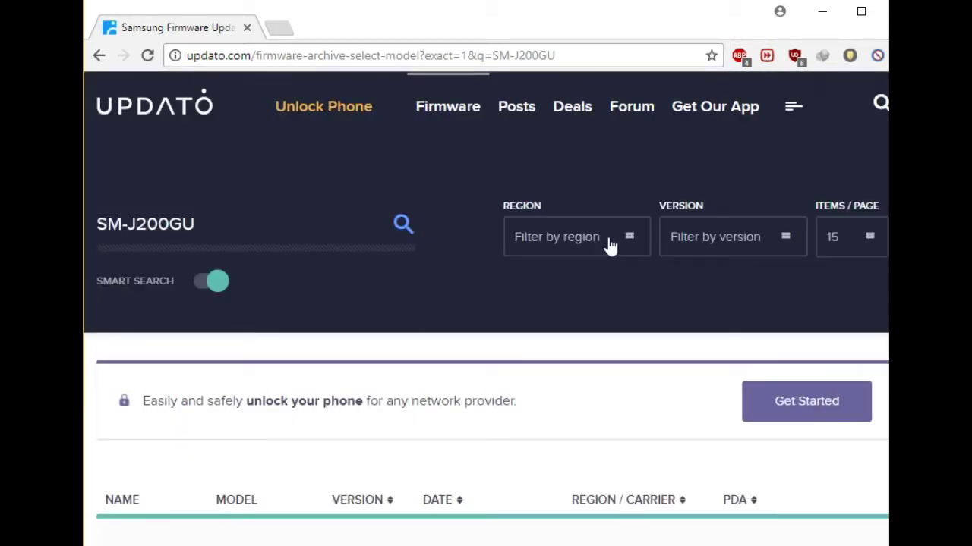
- Filter the SM-J200GU firmware by the region Malaysia (XME) and update the results
{"action": "left_click", "coordinate": [610, 245]}
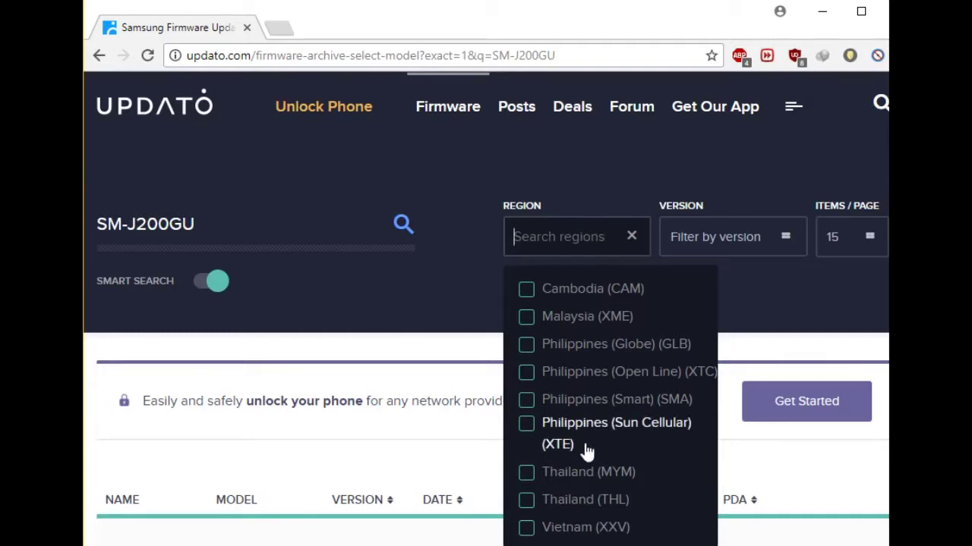
{"action": "left_click", "coordinate": [537, 322]}
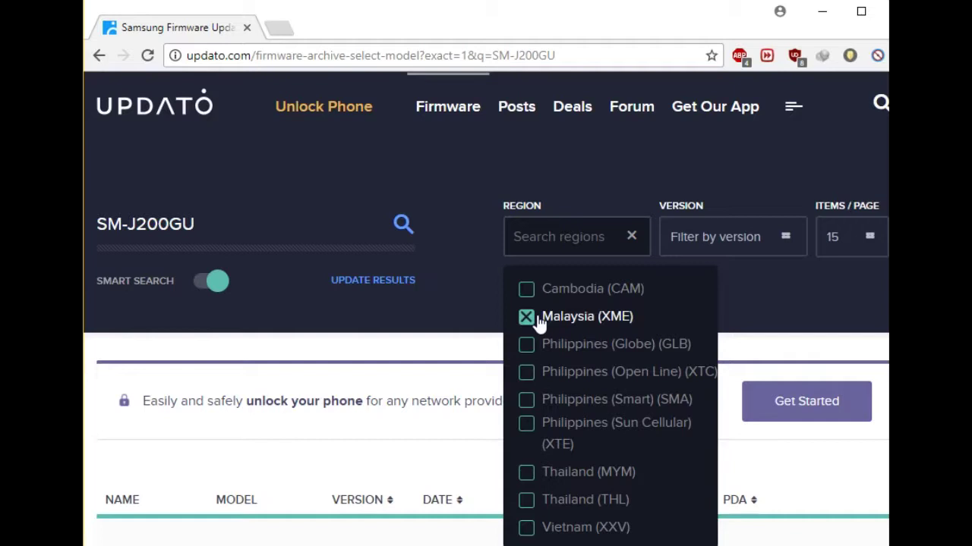
{"action": "left_click", "coordinate": [362, 282]}
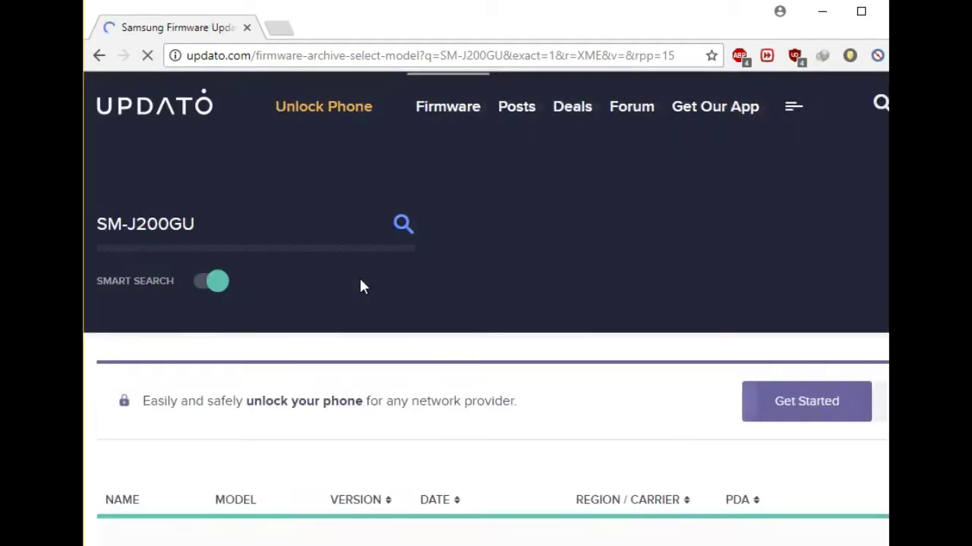
- Sort the Malaysian SM-J200GU firmware list by date
{"action": "scroll", "coordinate": [362, 285], "scroll_direction": "down", "scroll_amount": 1}
{"action": "scroll", "coordinate": [362, 285], "scroll_direction": "down", "scroll_amount": 2}
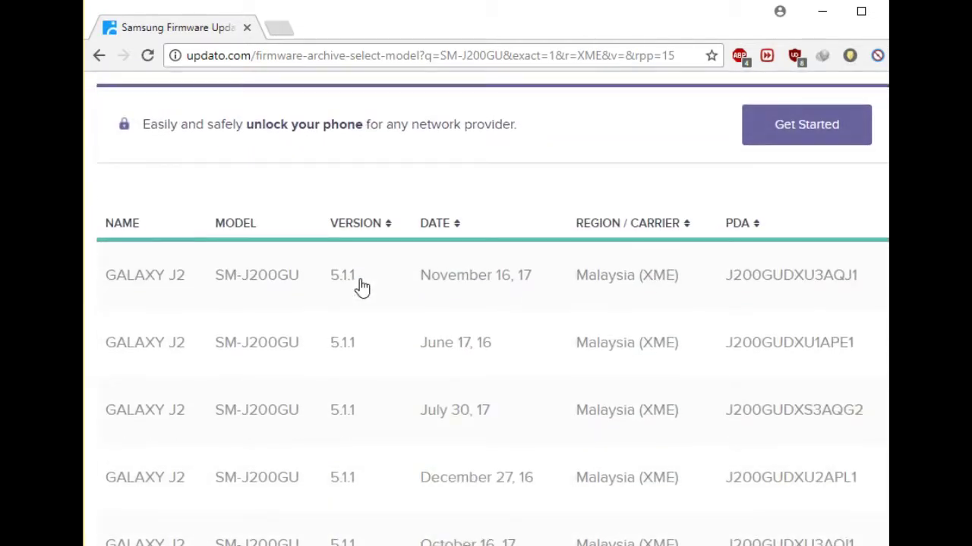
{"action": "left_click", "coordinate": [436, 199]}
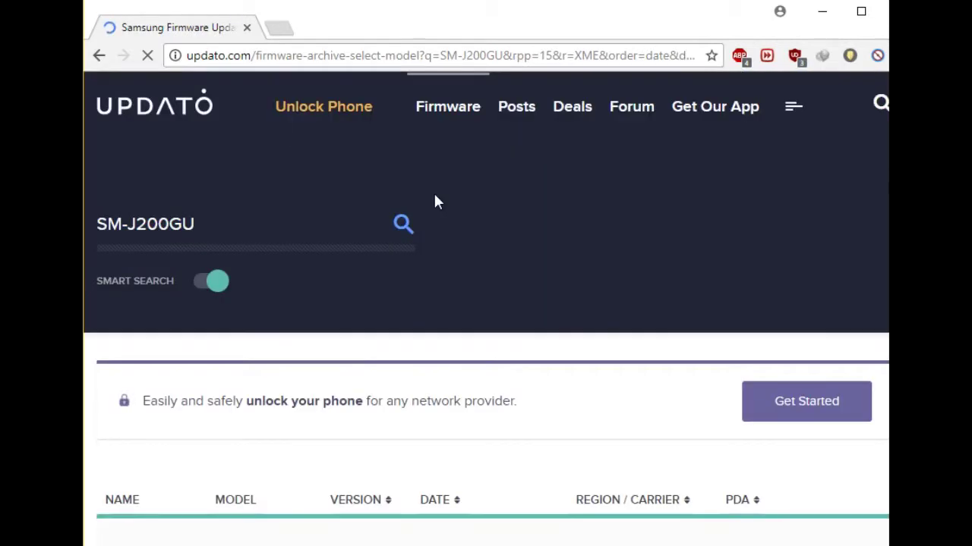
- Download the SM-J200GU Malaysia (XME) firmware dated November 16, 17, then close the leftover download tab and the browser
{"action": "scroll", "coordinate": [434, 202], "scroll_direction": "down", "scroll_amount": 4}
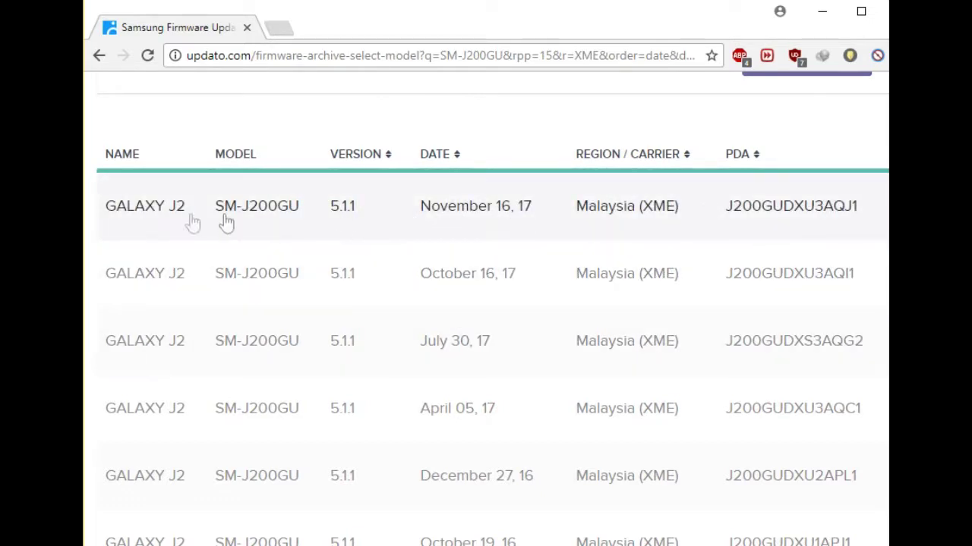
{"action": "left_click", "coordinate": [162, 209]}
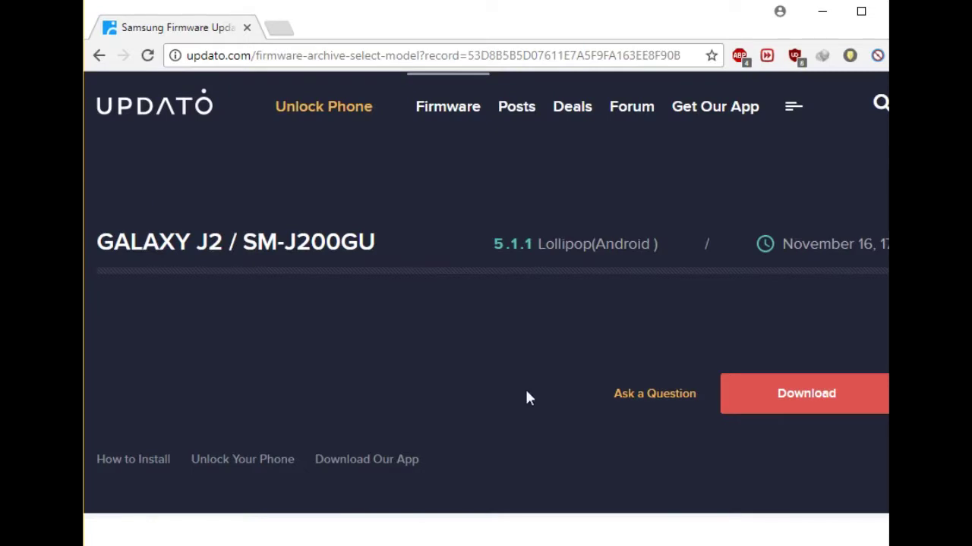
{"action": "left_click", "coordinate": [782, 397]}
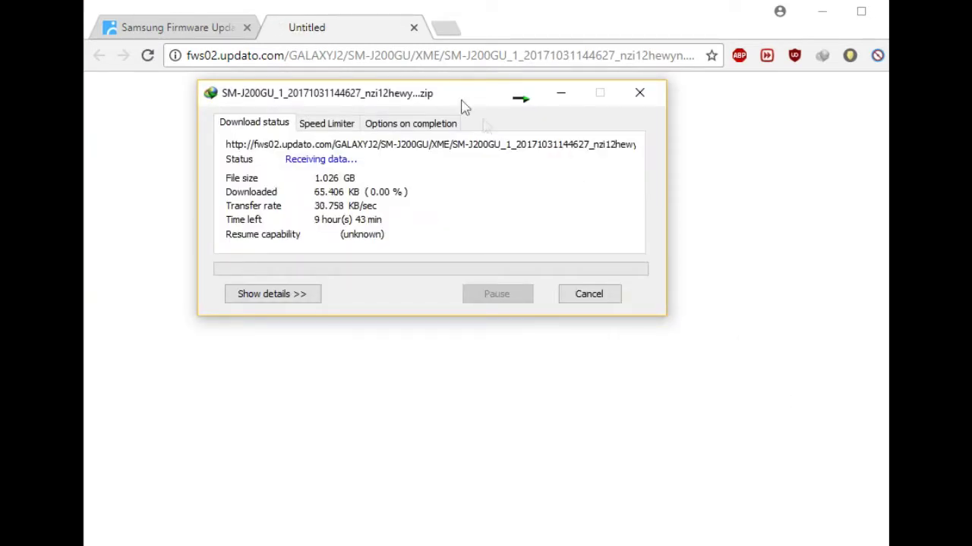
{"action": "left_click", "coordinate": [414, 28]}
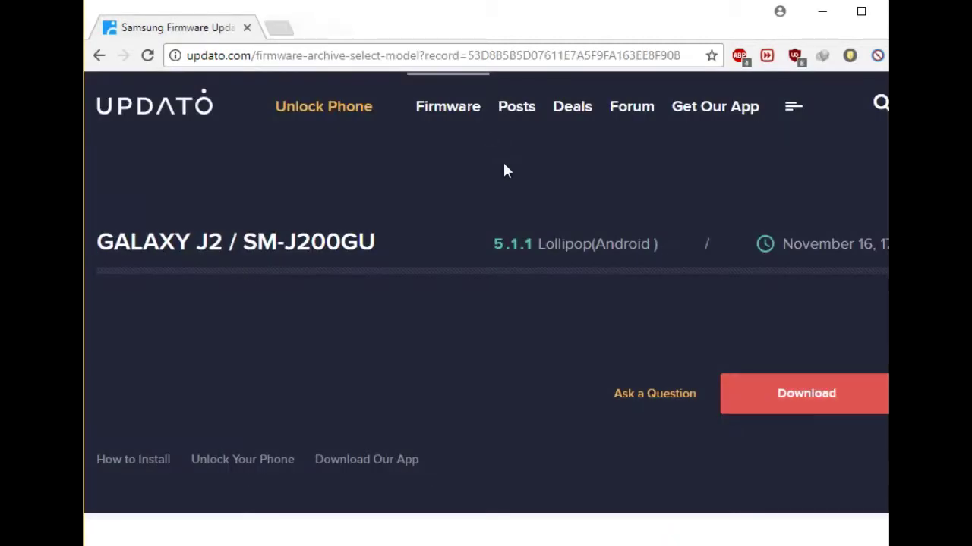
{"action": "left_click", "coordinate": [884, 11]}
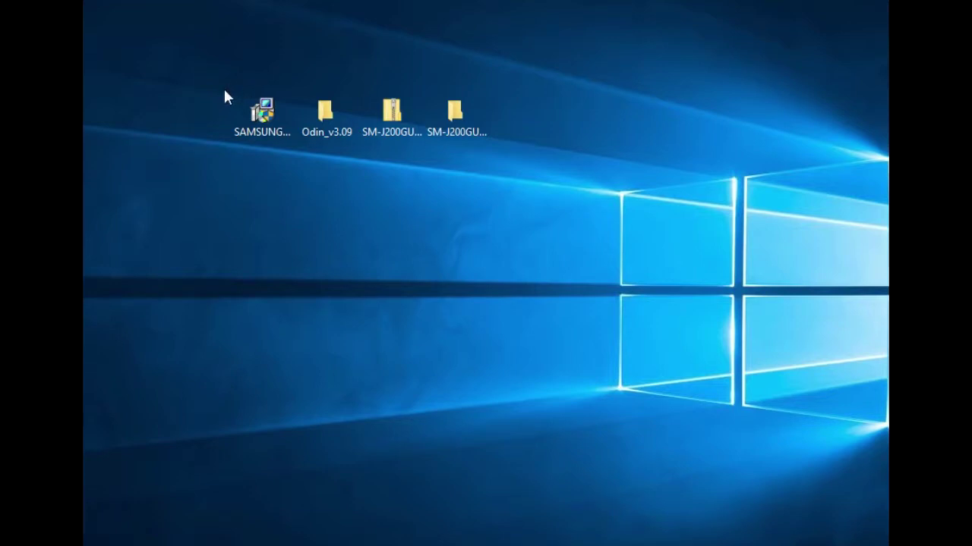
- Check the desktop for the Samsung USB driver installer, the Odin_v3.09 folder, the SM-J200GU firmware archive and its extracted folder
{"action": "left_click", "coordinate": [241, 117]}
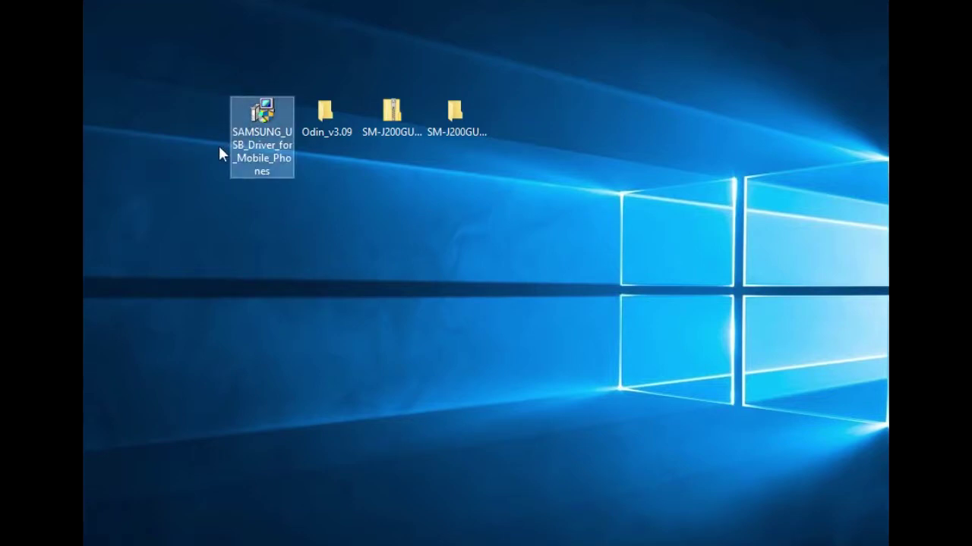
{"action": "mouse_move", "coordinate": [245, 152]}
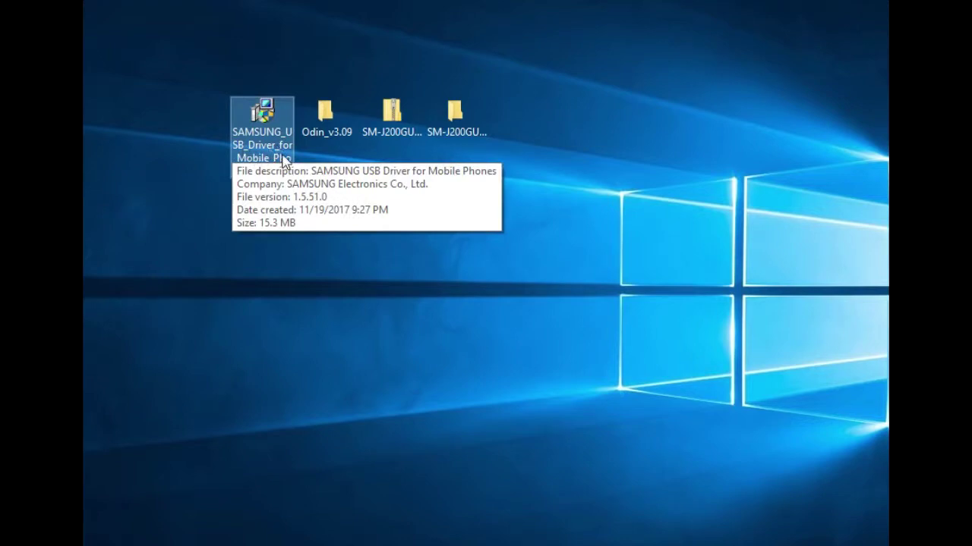
{"action": "left_click", "coordinate": [327, 134]}
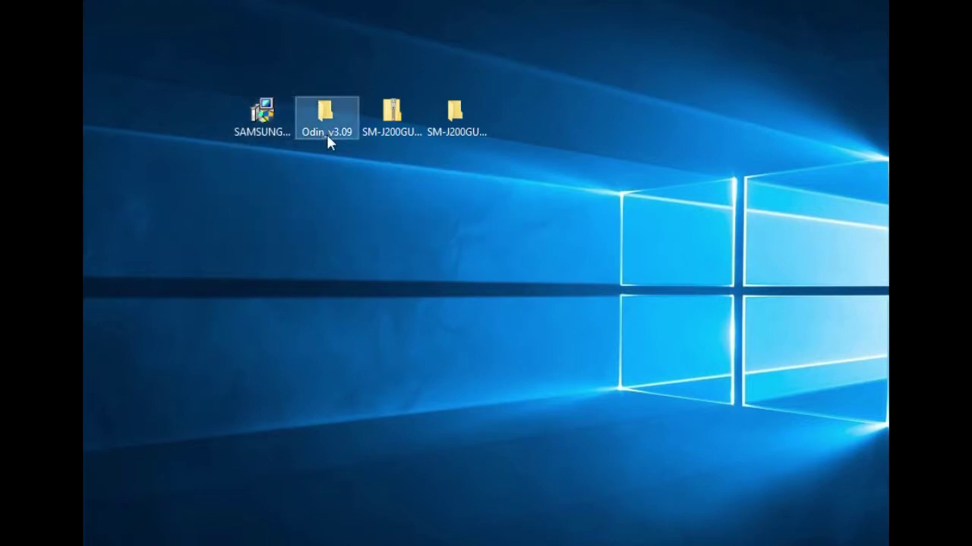
{"action": "mouse_move", "coordinate": [430, 138]}
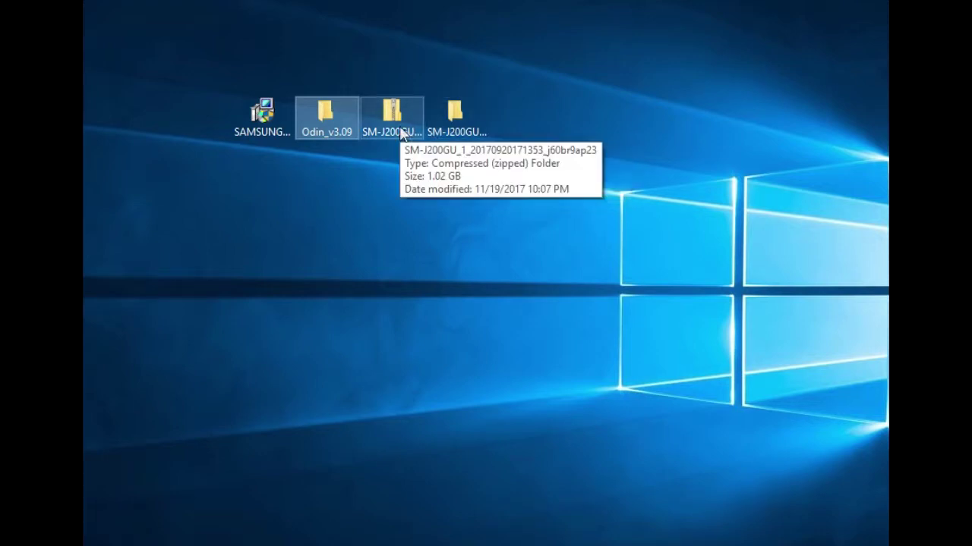
{"action": "mouse_move", "coordinate": [487, 117]}
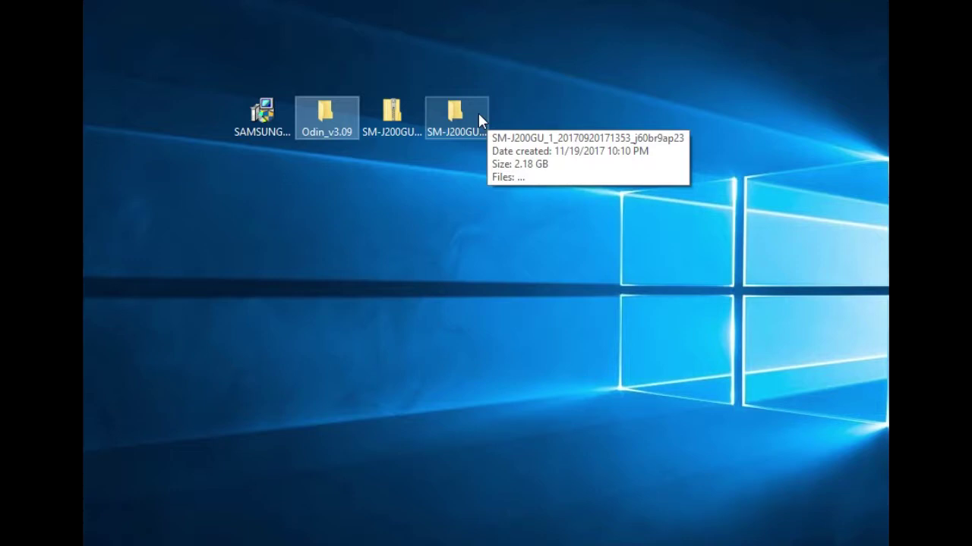
{"action": "left_click", "coordinate": [403, 125]}
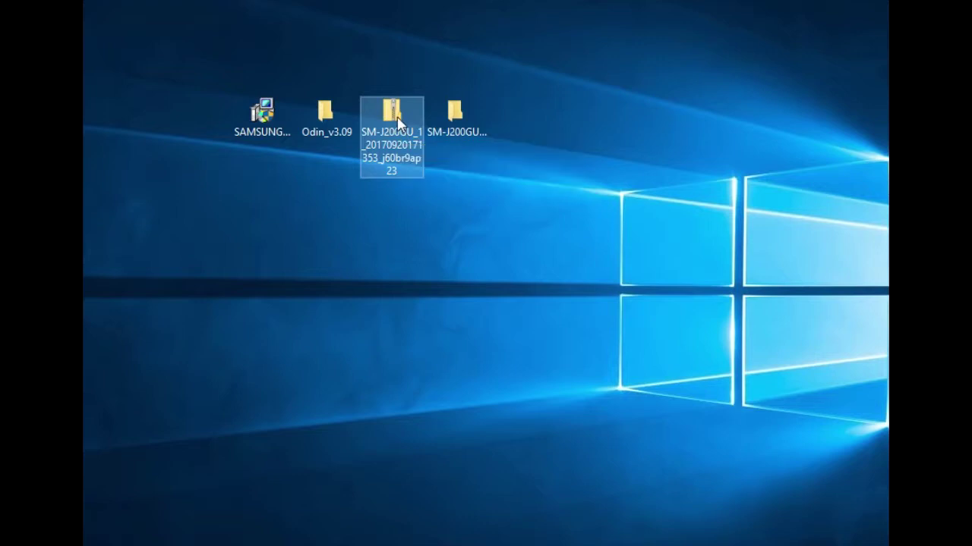
{"action": "right_click", "coordinate": [399, 120]}
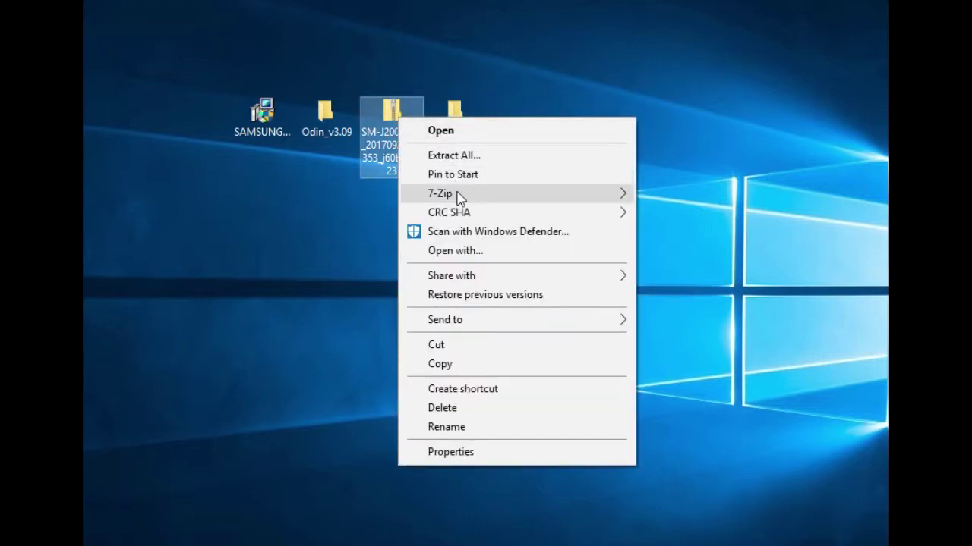
{"action": "mouse_move", "coordinate": [457, 197]}
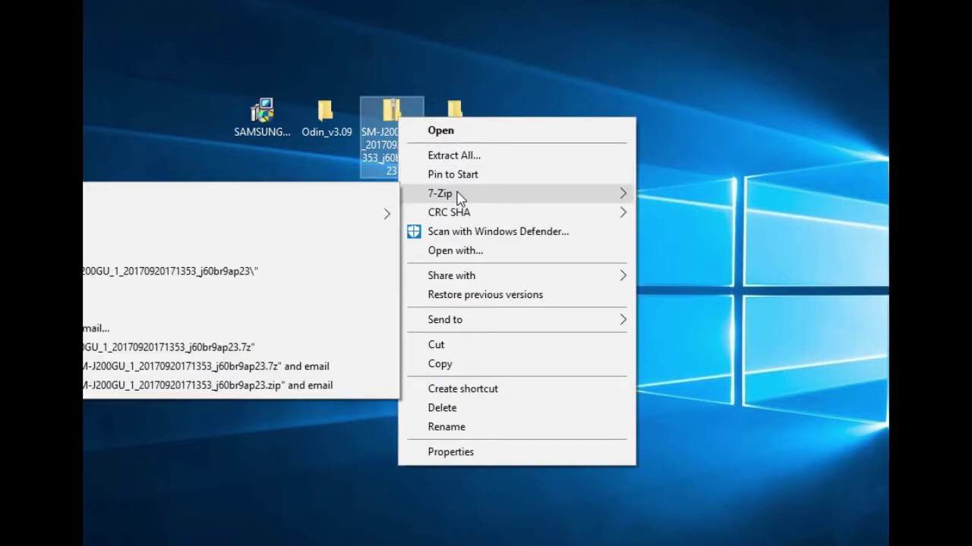
{"action": "left_click", "coordinate": [170, 276]}
- Inspect the MD5 firmware file in the extracted SM-J200GU folder and close the folder
{"action": "left_click", "coordinate": [456, 125]}
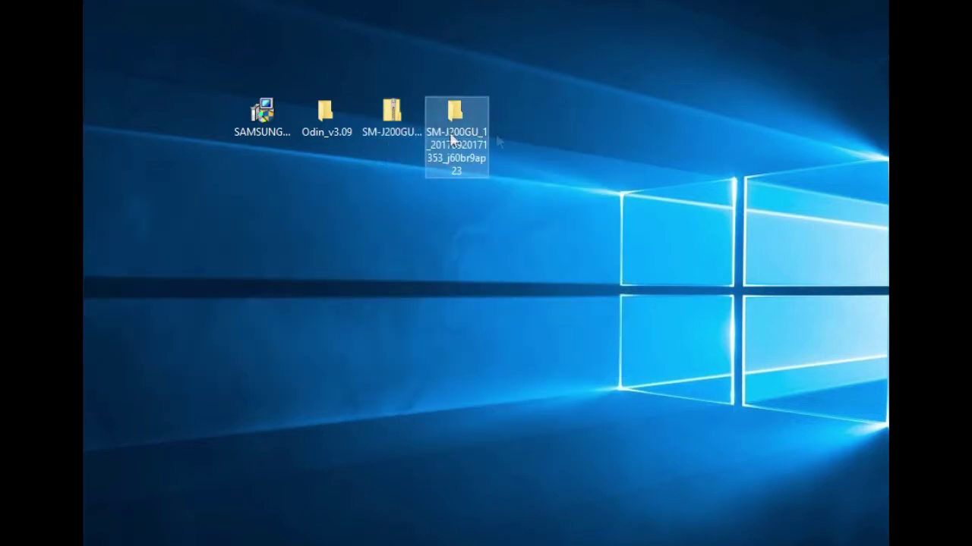
{"action": "double_click", "coordinate": [453, 127]}
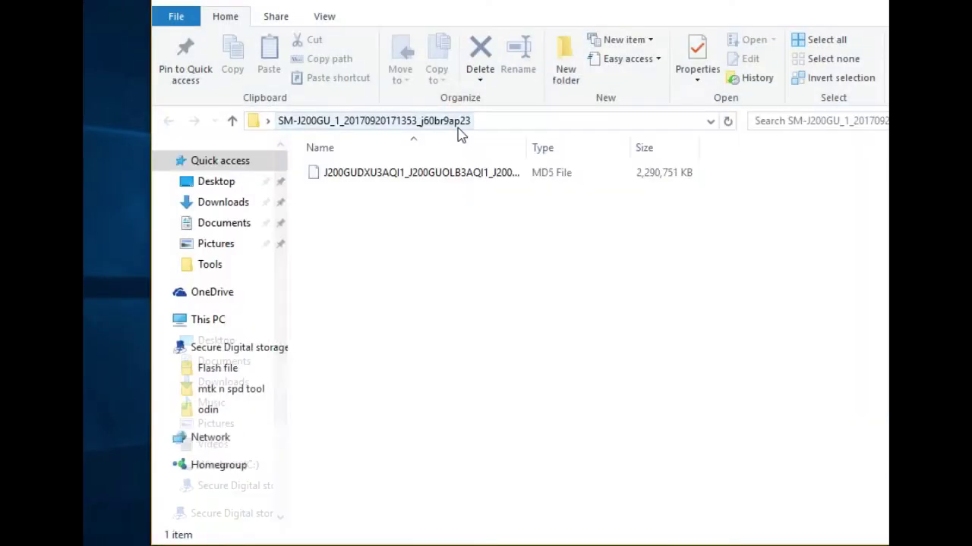
{"action": "left_click", "coordinate": [451, 173]}
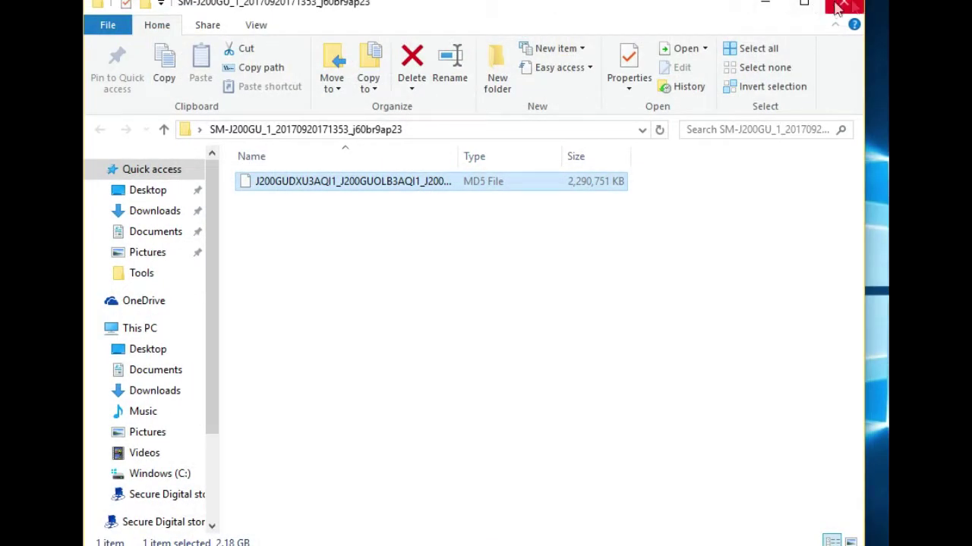
{"action": "left_click", "coordinate": [841, 6]}
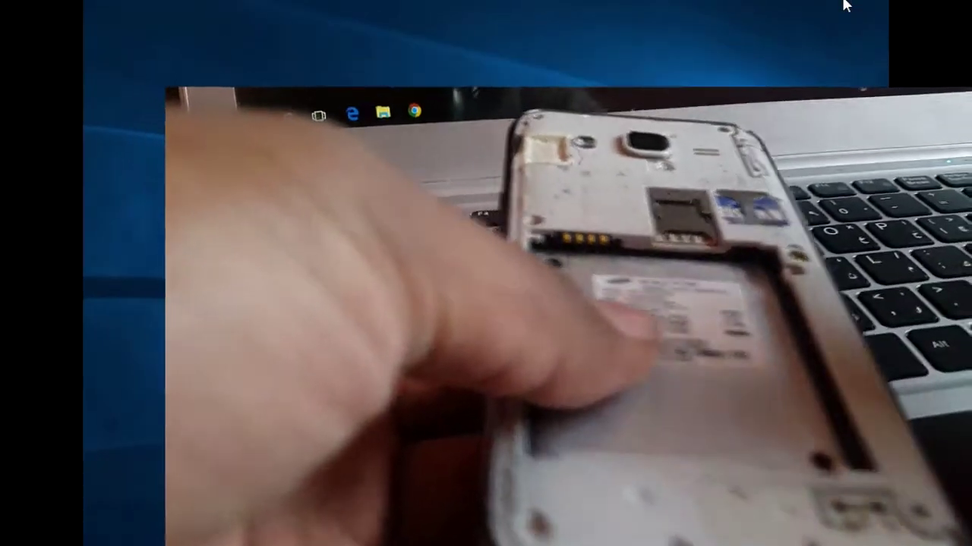
{"action": "right_click", "coordinate": [845, 6]}
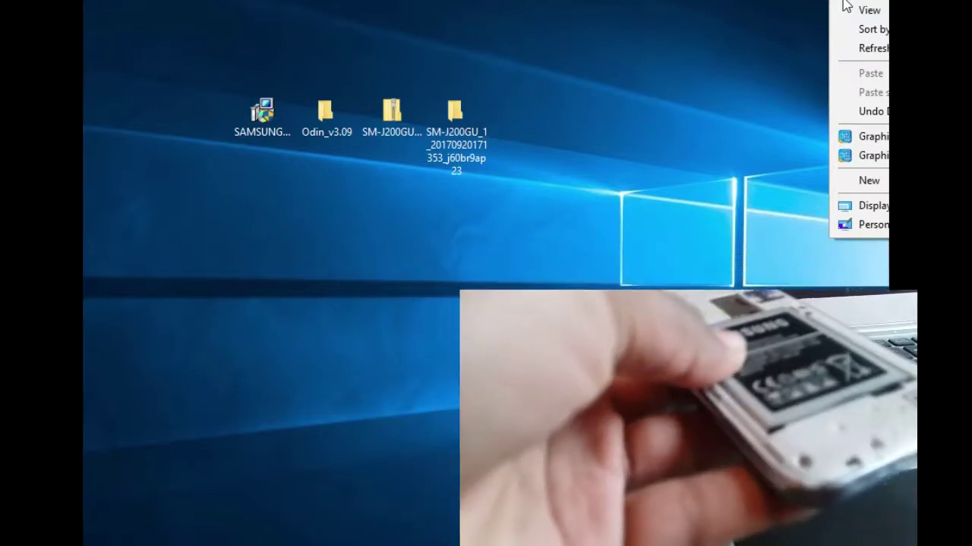
{"action": "left_click", "coordinate": [687, 51]}
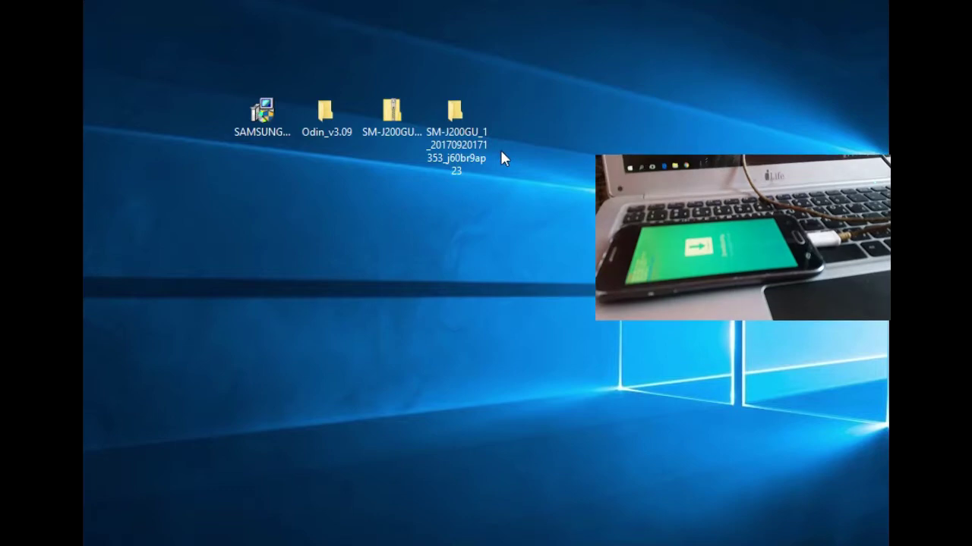
- Launch Odin3 v3.09 from the Odin_v3.09 folder with permission to make changes, close the folder and bring the Odin window fully into view
{"action": "left_click", "coordinate": [319, 120]}
{"action": "double_click", "coordinate": [320, 118]}
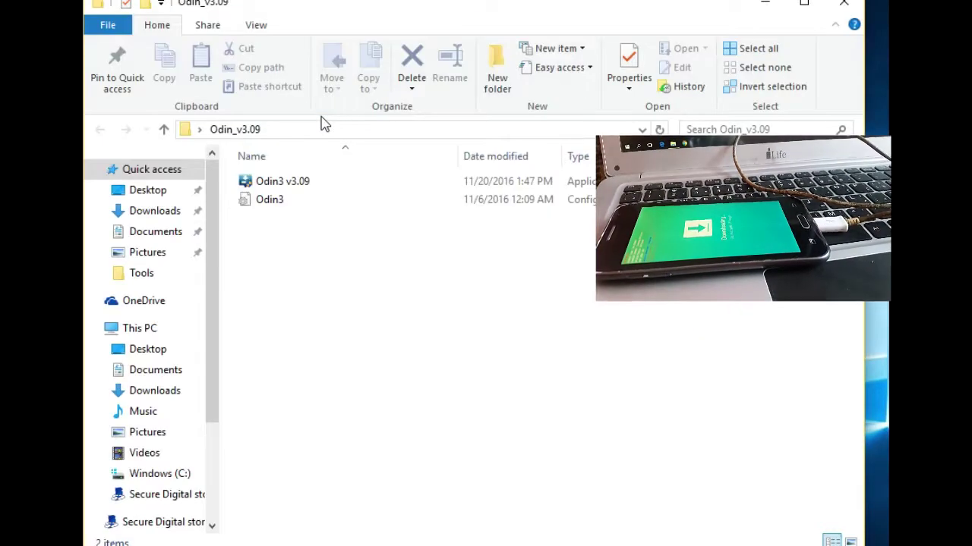
{"action": "double_click", "coordinate": [266, 185]}
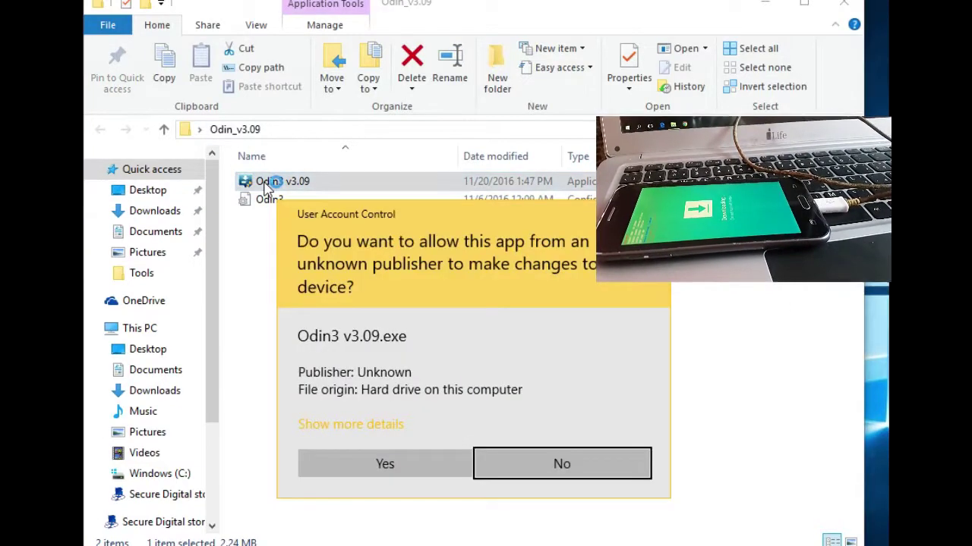
{"action": "left_click", "coordinate": [410, 465]}
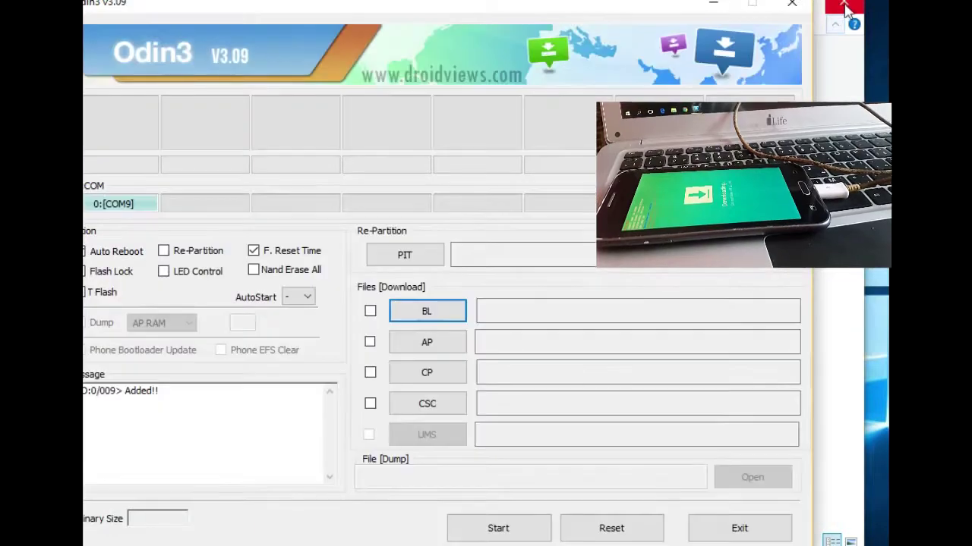
{"action": "left_click", "coordinate": [846, 7]}
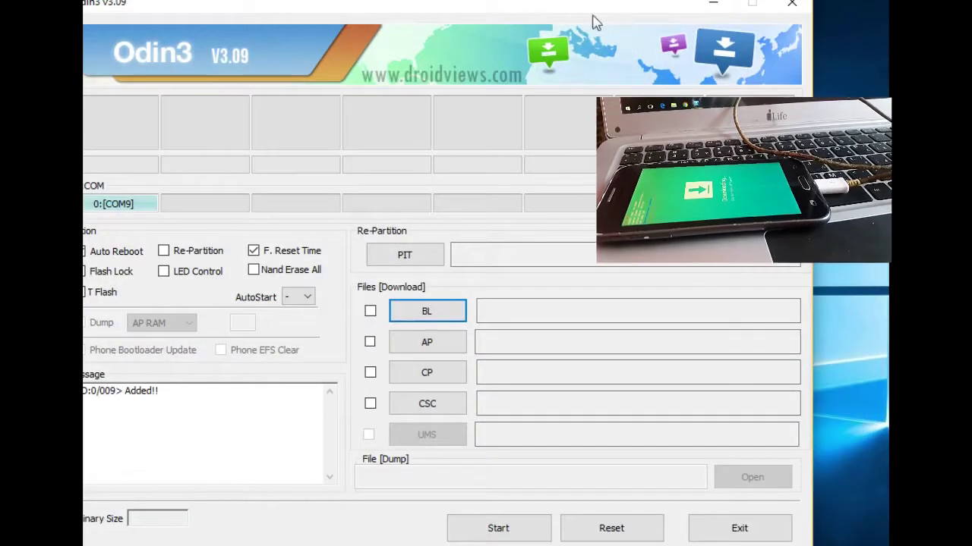
{"action": "left_click_drag", "start_coordinate": [596, 14], "coordinate": [639, 26]}
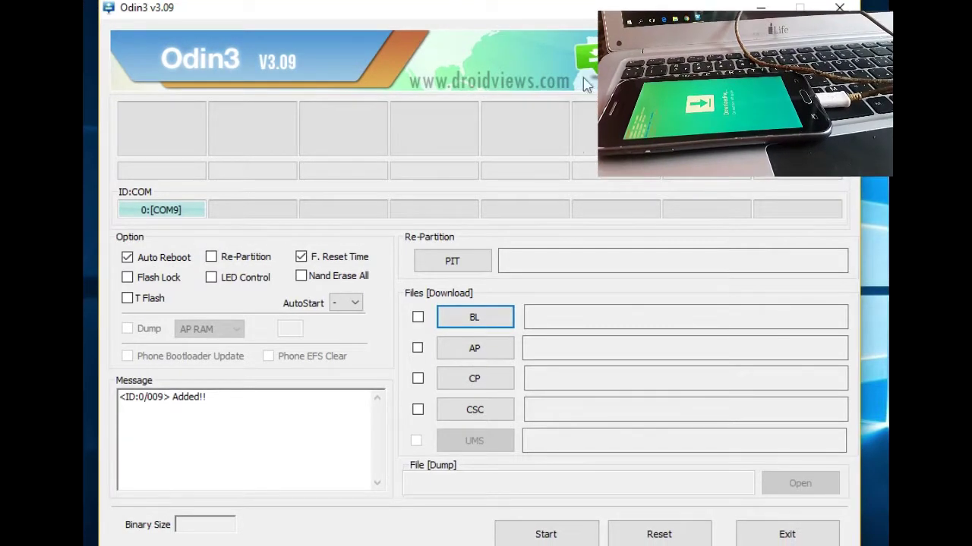
- Load J200GUDXU3AQI1_J200GUOLB3AQI1_J200GUDXU3AQC1_HOME.tar.md5 from the extracted SM-J200GU desktop folder as Odin's AP file
{"action": "left_click", "coordinate": [478, 349]}
{"action": "scroll", "coordinate": [299, 238], "scroll_direction": "up", "scroll_amount": 3}
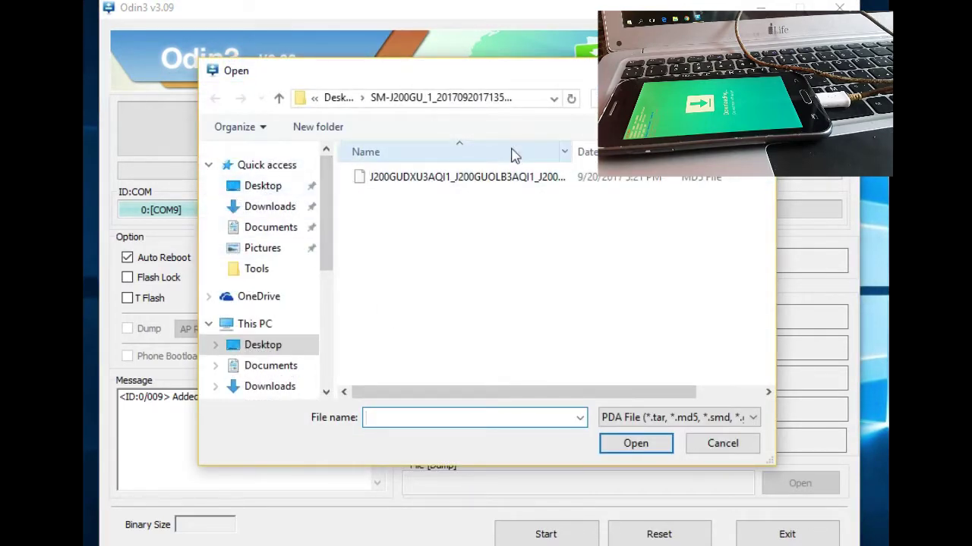
{"action": "left_click", "coordinate": [263, 187]}
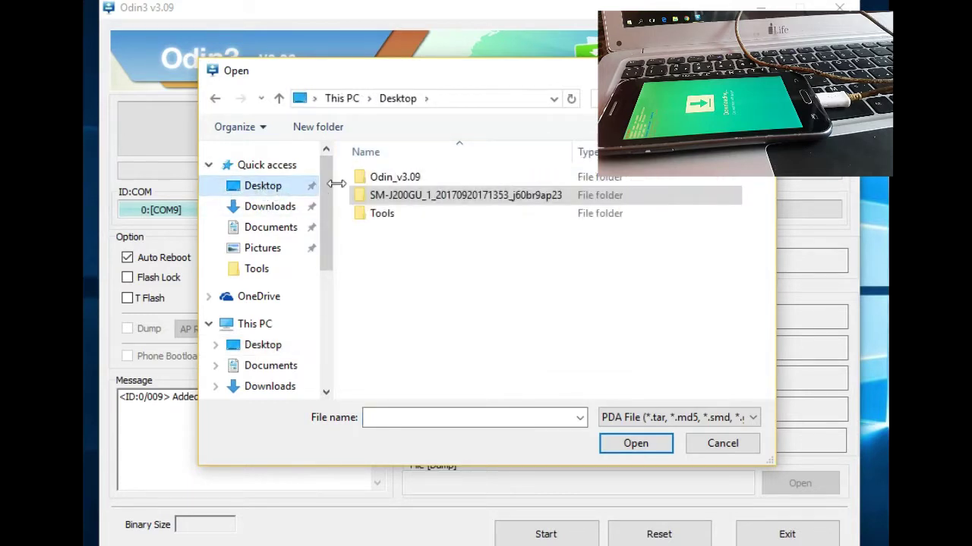
{"action": "double_click", "coordinate": [419, 198]}
{"action": "left_click", "coordinate": [399, 181]}
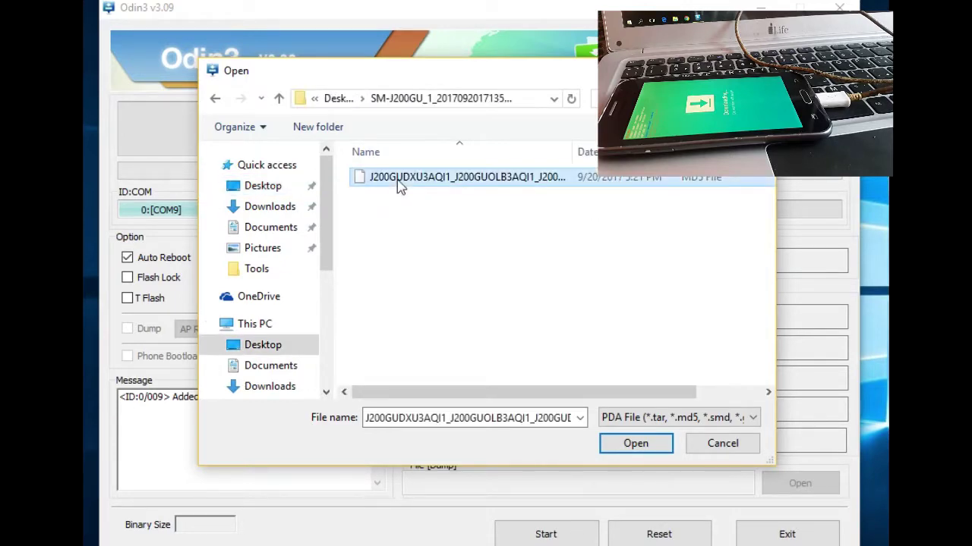
{"action": "left_click", "coordinate": [649, 451]}
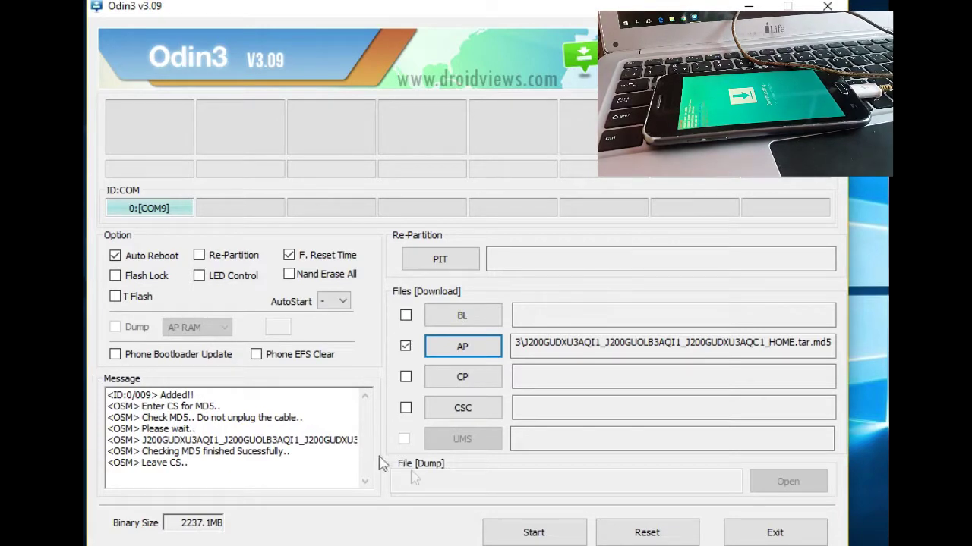
- Flash the loaded AP firmware to the connected Galaxy J2 and exit Odin when flashing completes
{"action": "left_click", "coordinate": [564, 533]}
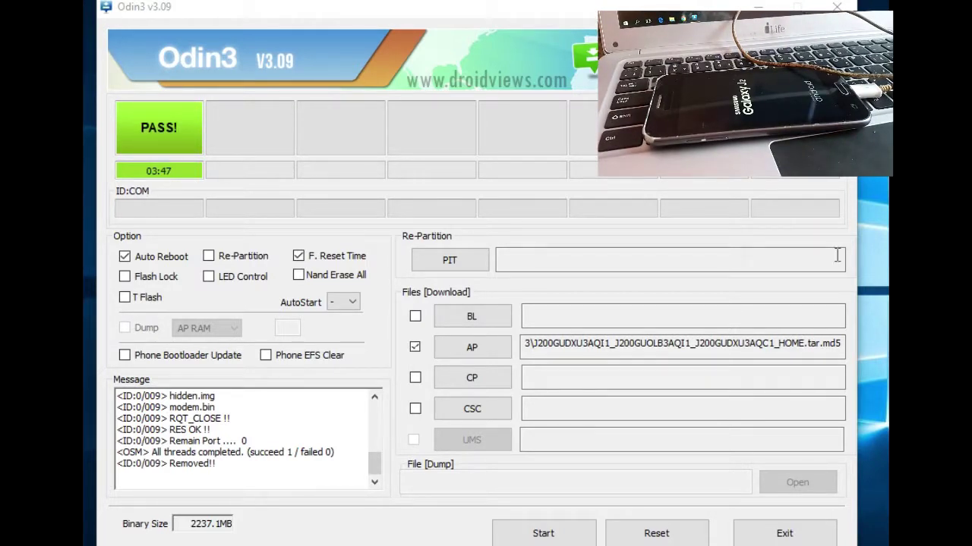
{"action": "left_click_drag", "start_coordinate": [571, 19], "coordinate": [560, 18]}
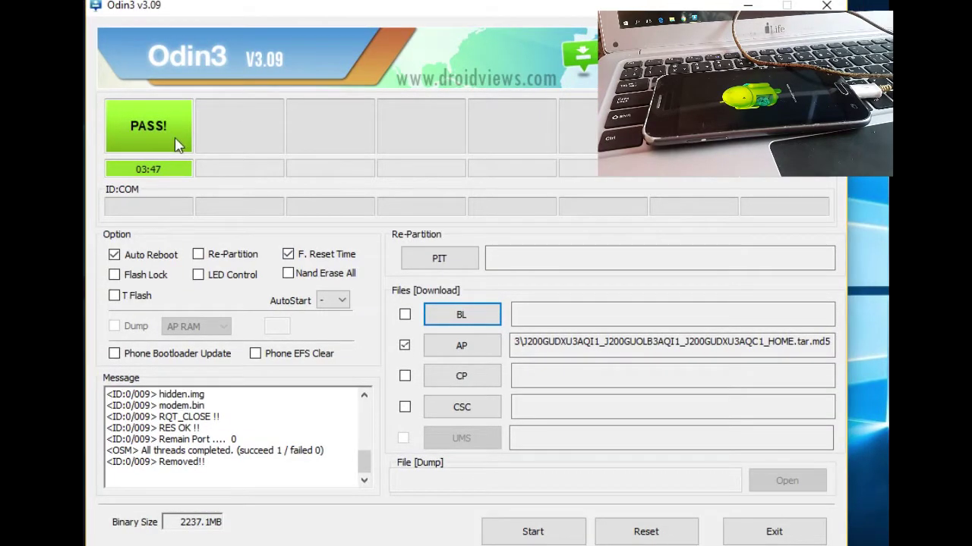
{"action": "left_click_drag", "start_coordinate": [498, 11], "coordinate": [508, 10]}
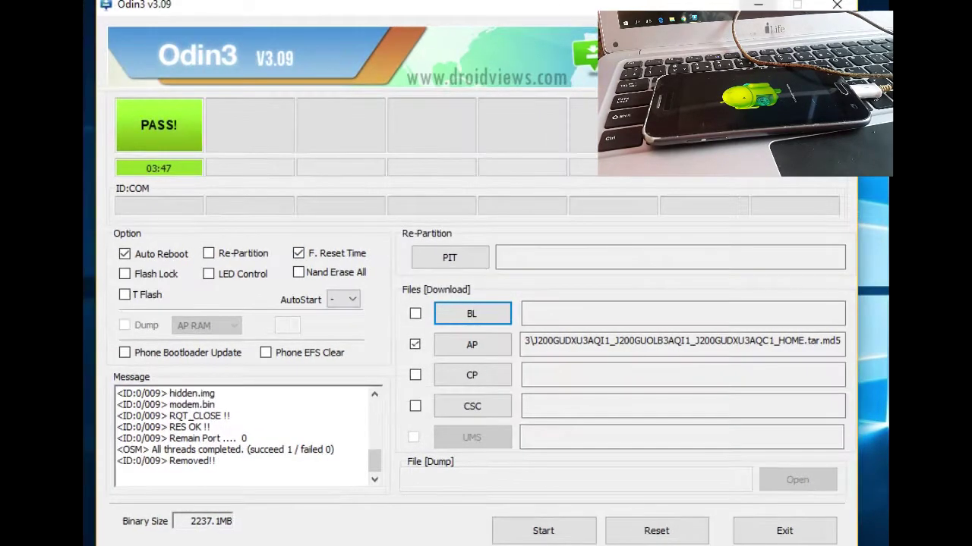
{"action": "left_click", "coordinate": [782, 531]}
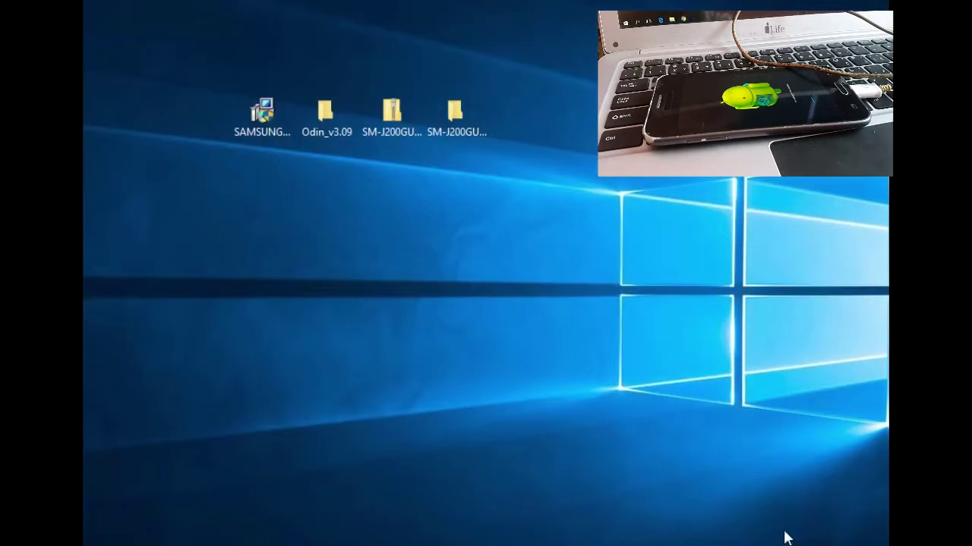